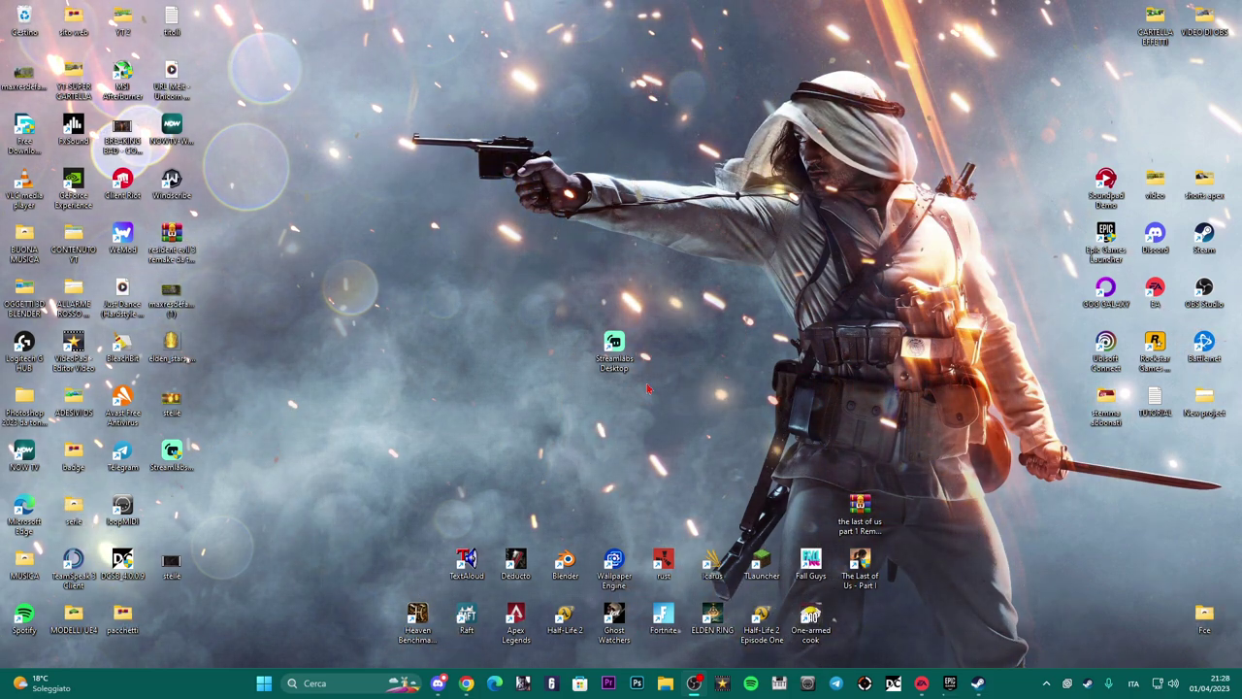
- Launch Streamlabs Desktop and open the Output page of its settings, passing through the Stream page
left_click(614, 351)
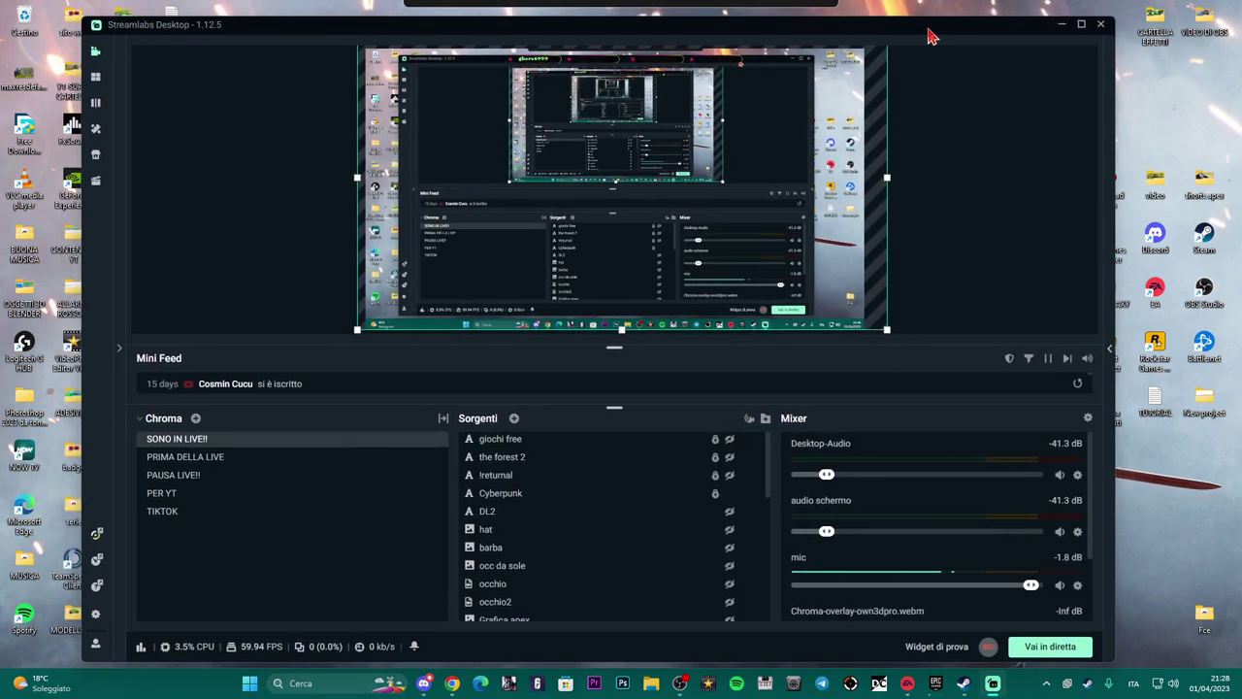
left_click(94, 615)
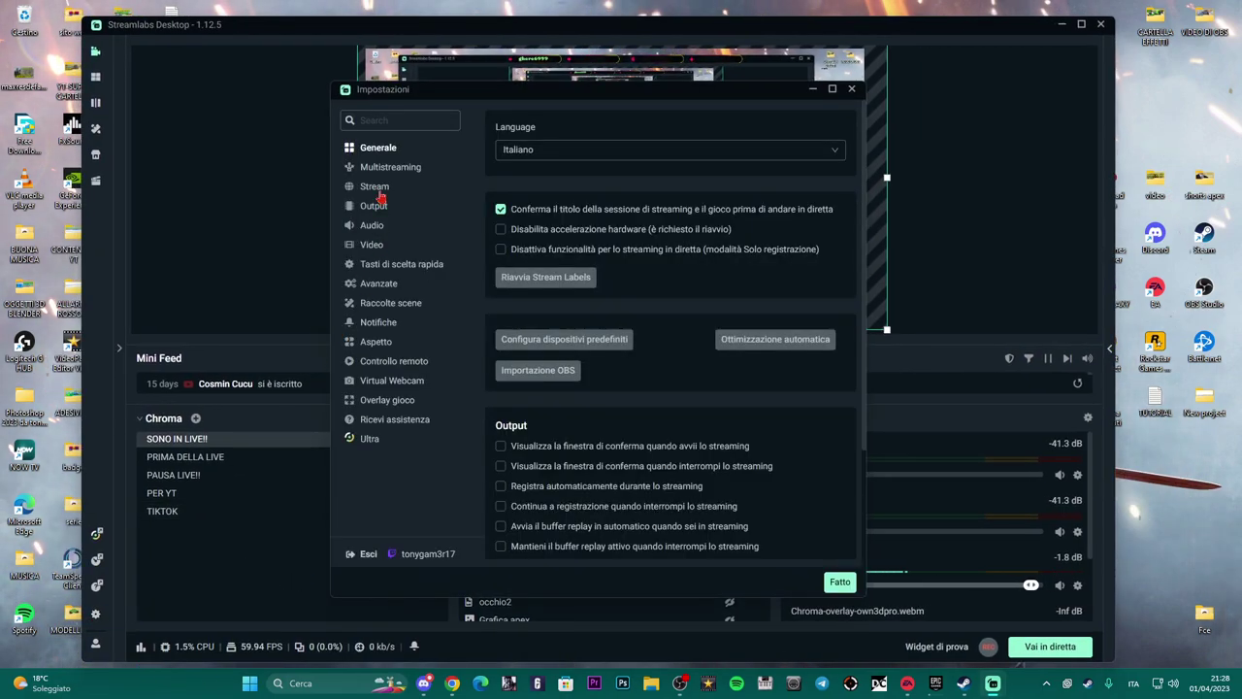
left_click(376, 189)
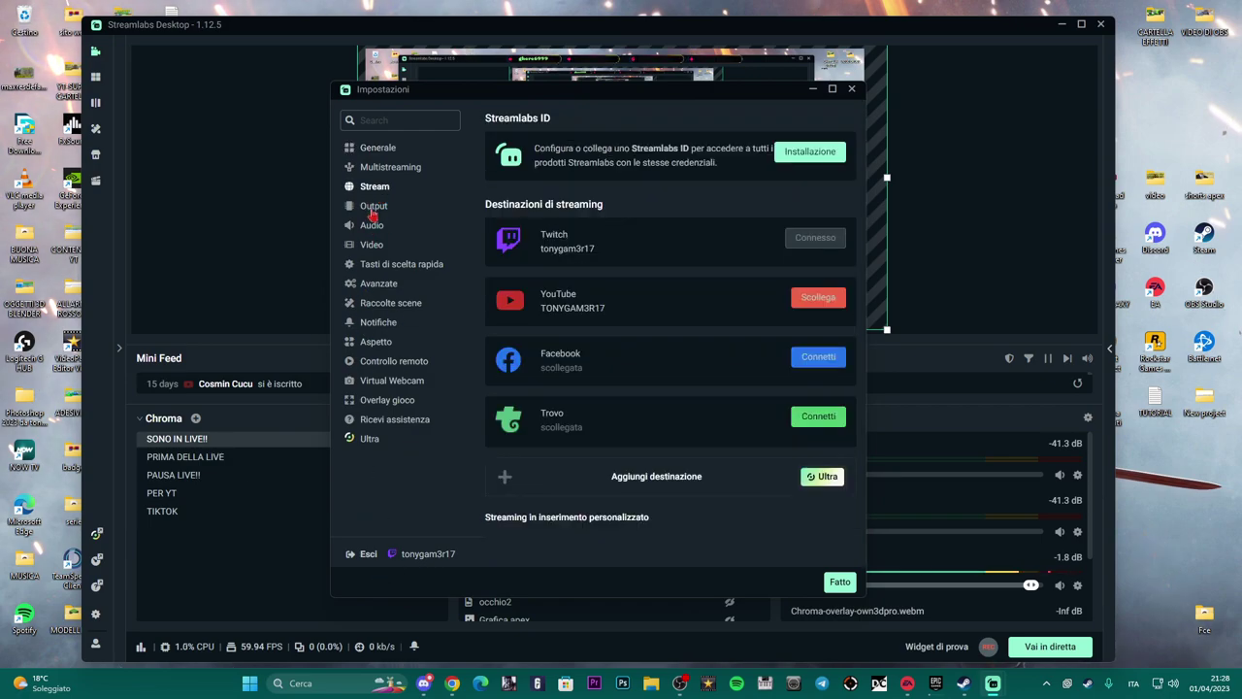
left_click(374, 206)
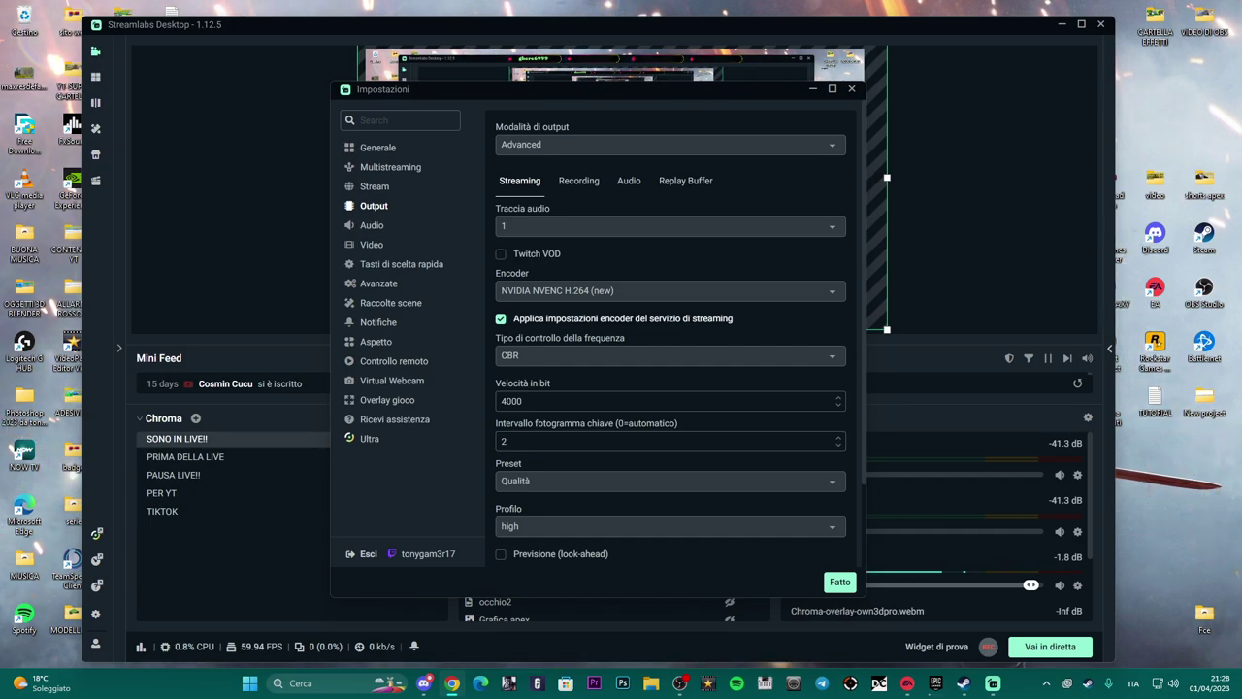
- Switch to the Twitch recording in Chrome and set its video quality to 936p60 (Fonte)
key("alt+Tab")
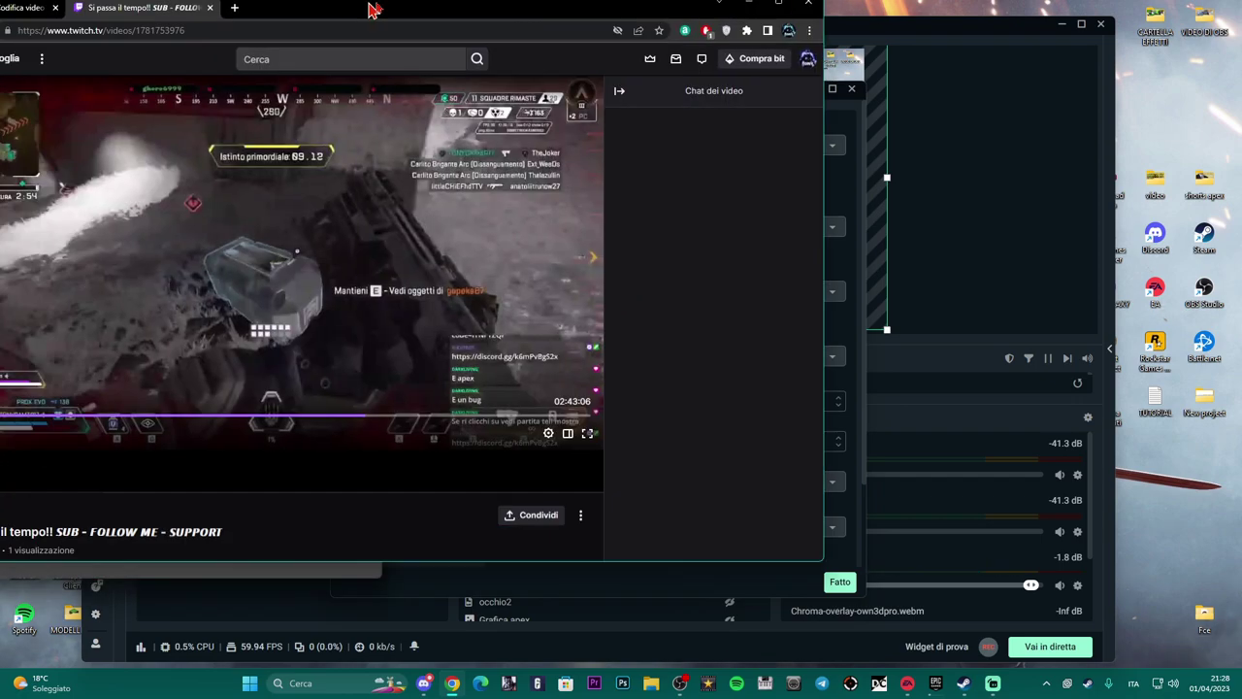
left_click(180, 458)
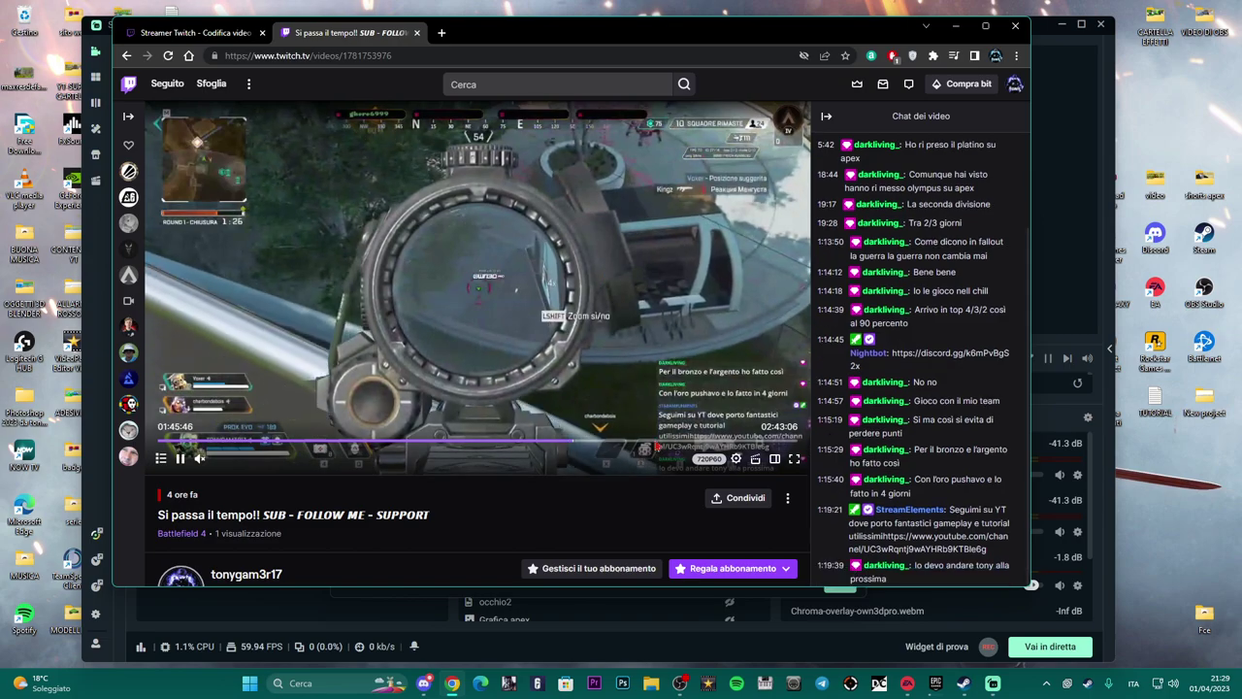
left_click(735, 460)
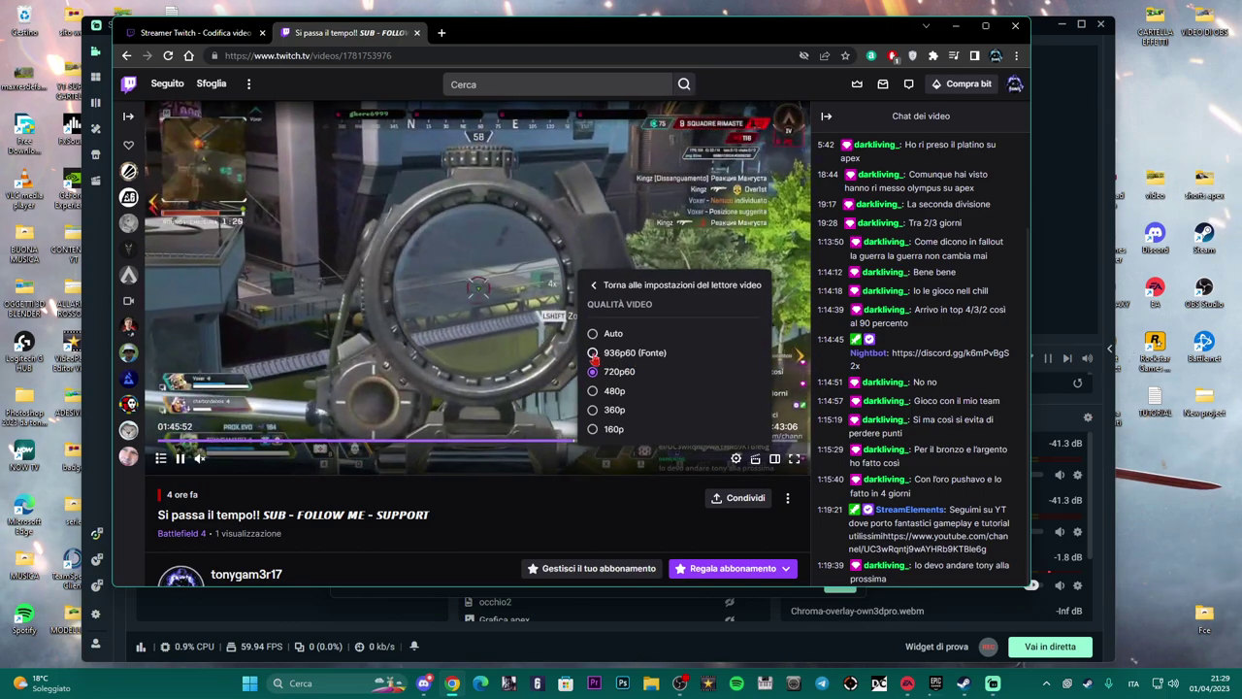
left_click_drag(587, 37, 575, 45)
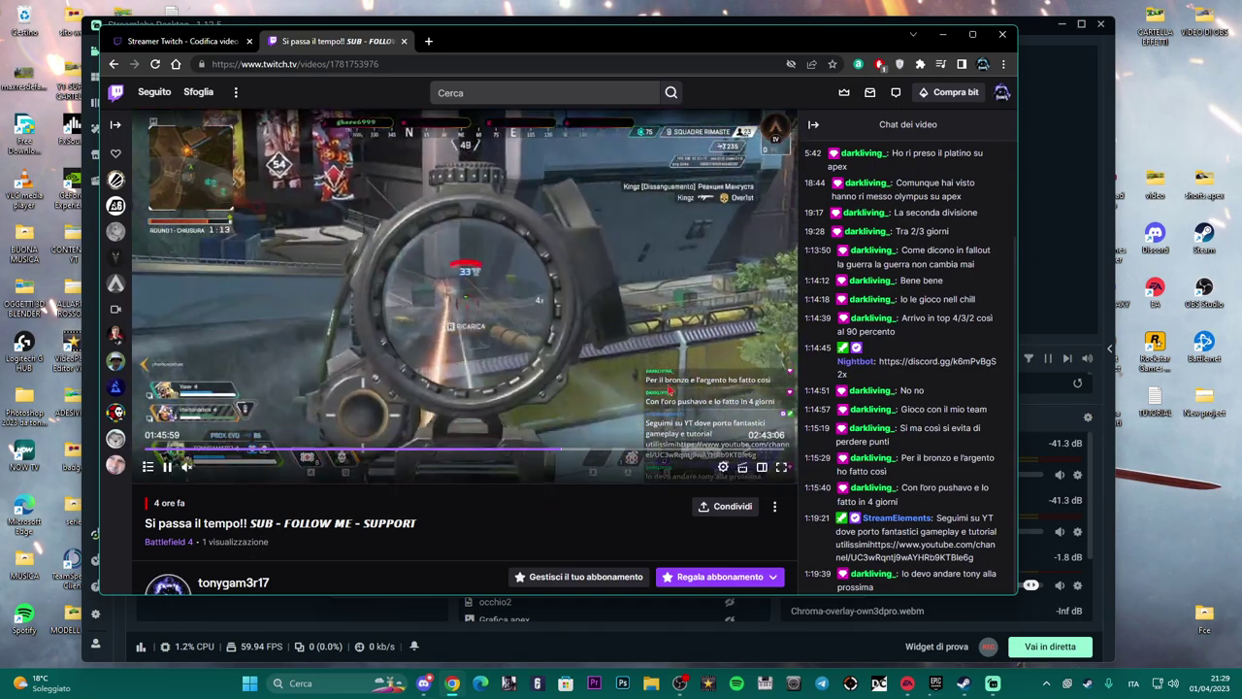
- Play the Twitch recording in full screen to examine its image quality, and leave full screen
left_click(166, 468)
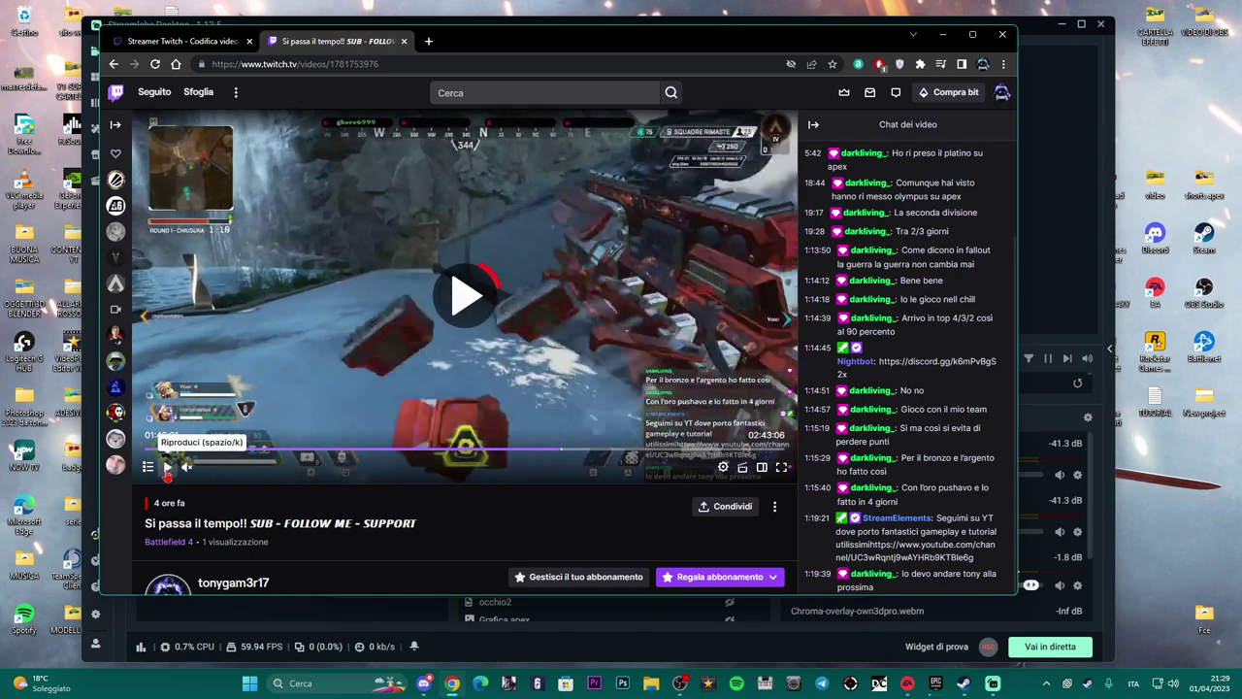
left_click(782, 468)
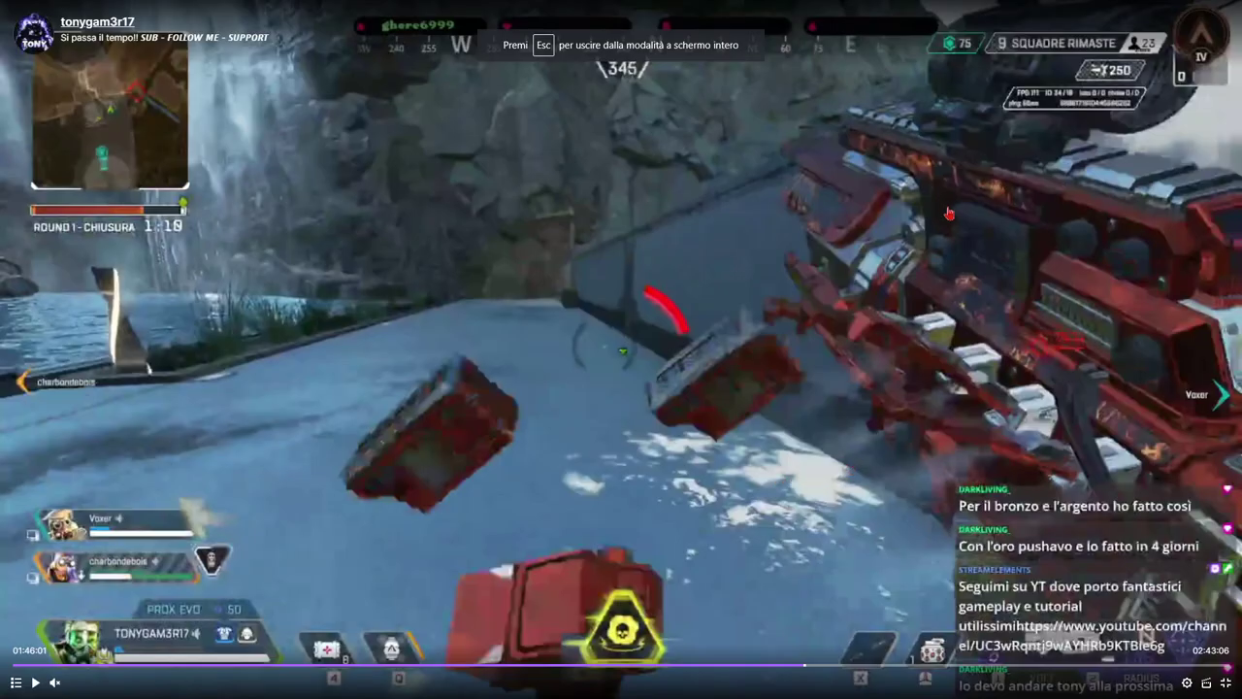
key("space")
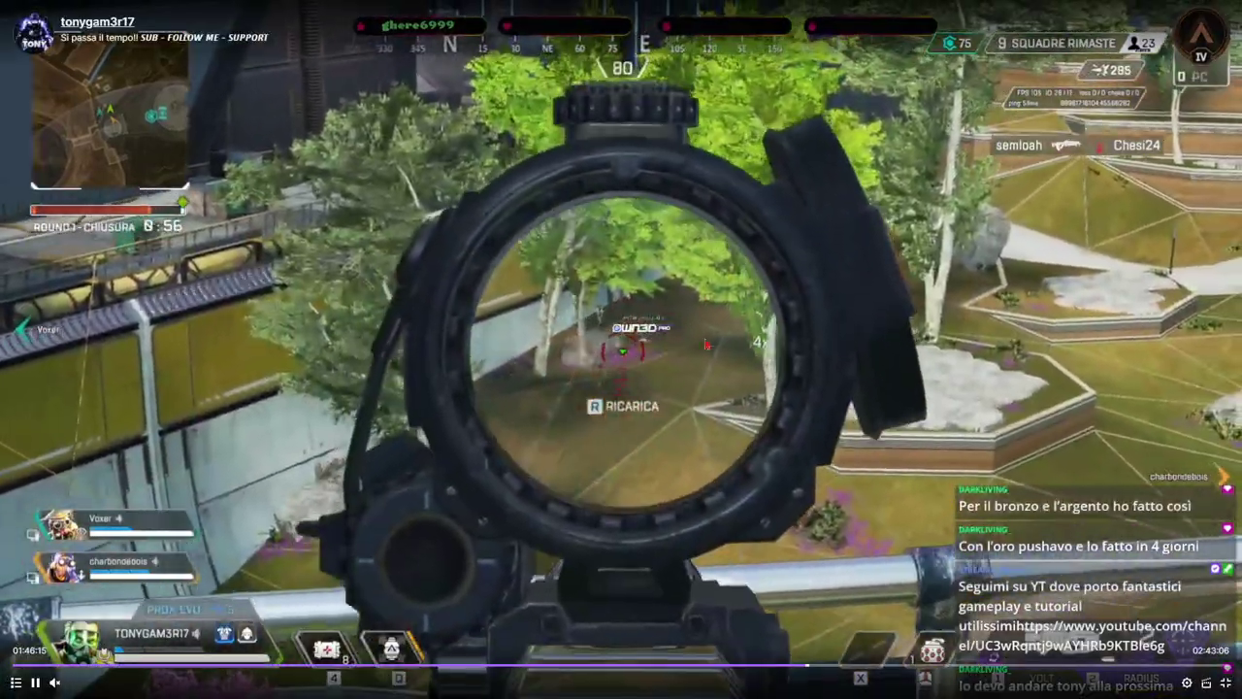
key("Escape")
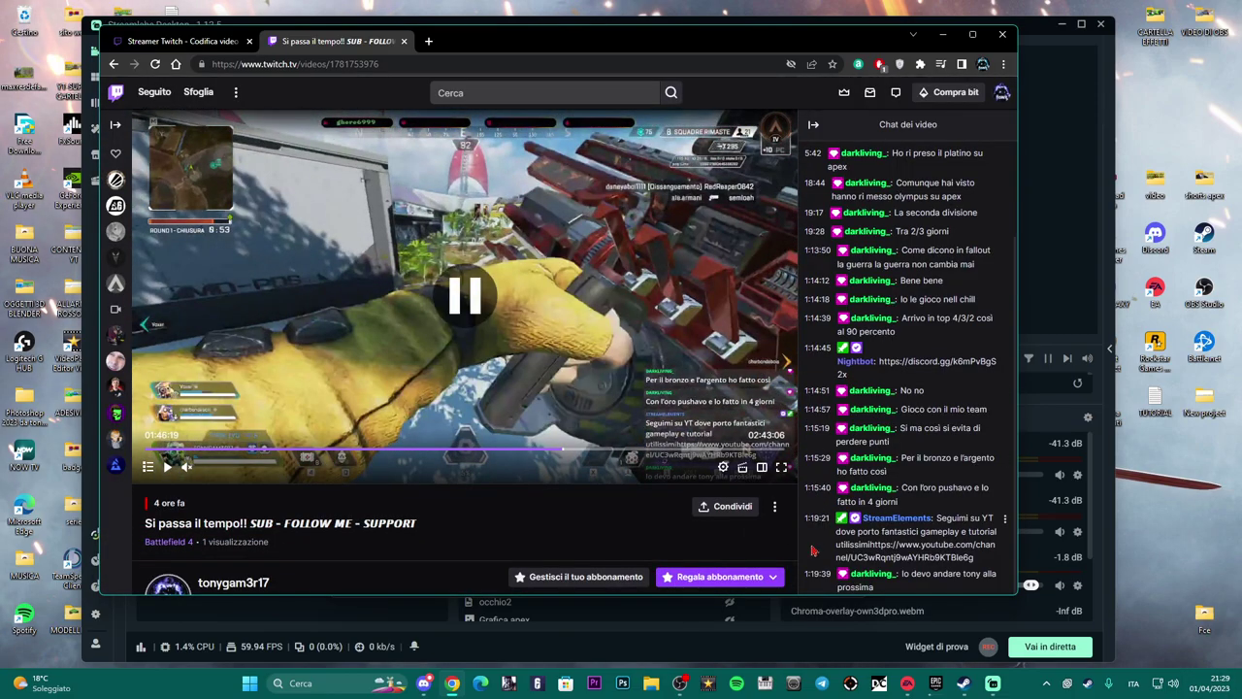
- Check the quality option in the Twitch player's settings and minimize the browser window
left_click(736, 473)
key("ctrl+w")
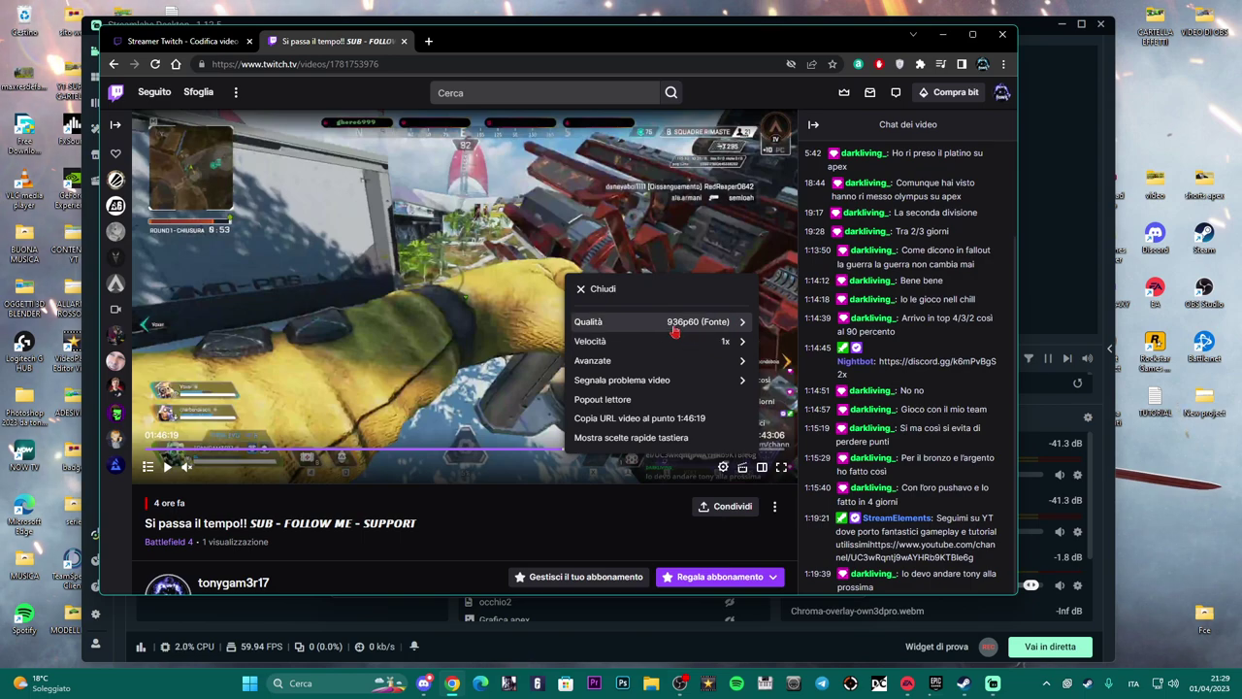
left_click(946, 36)
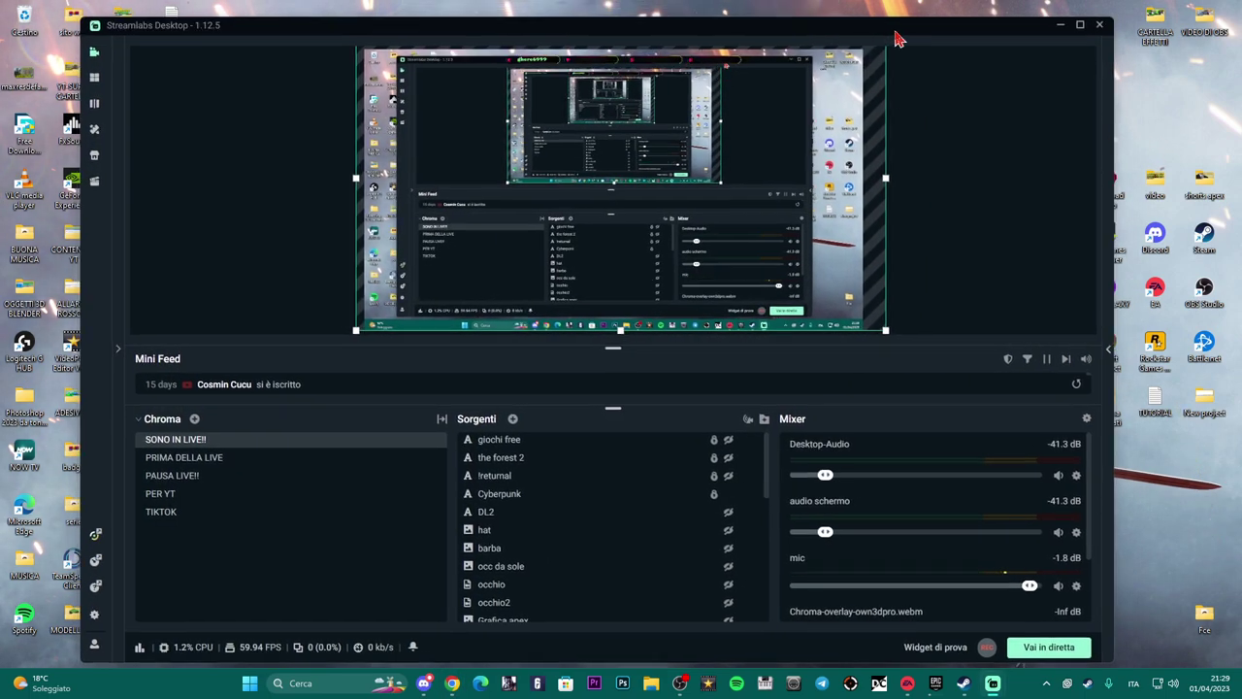
- Reopen the Output settings in Streamlabs Desktop and choose NVIDIA NVENC H.264 (new) as the streaming encoder
left_click(93, 612)
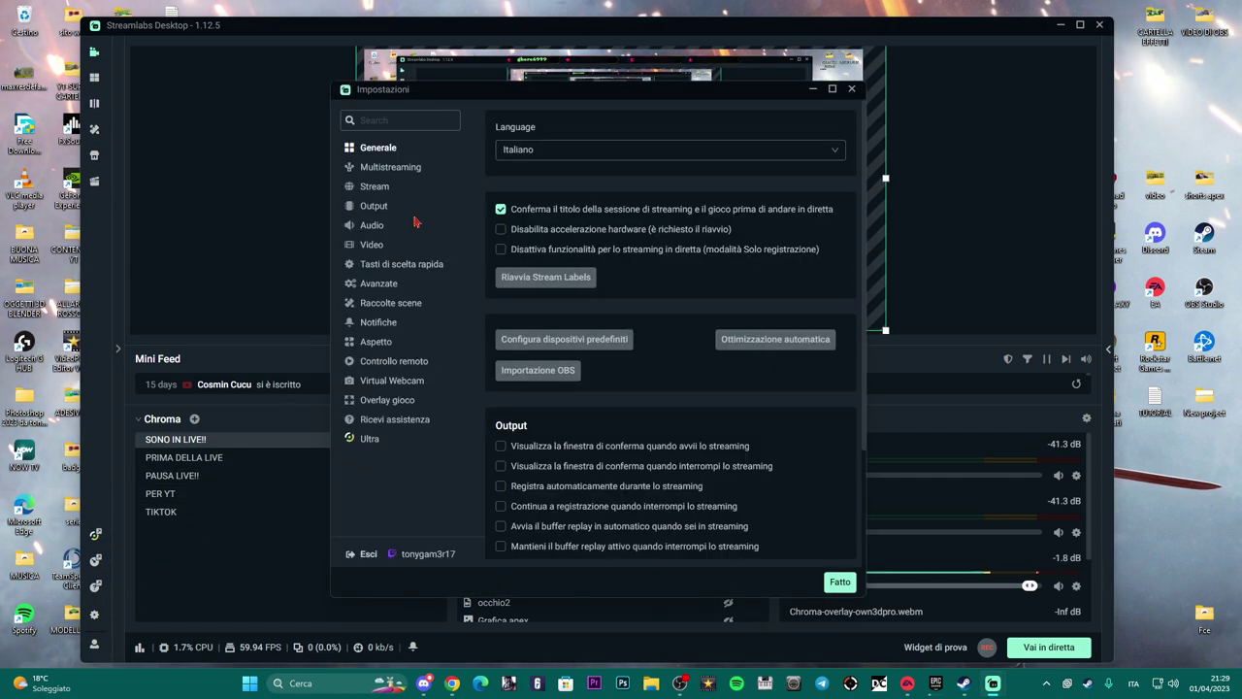
left_click(372, 206)
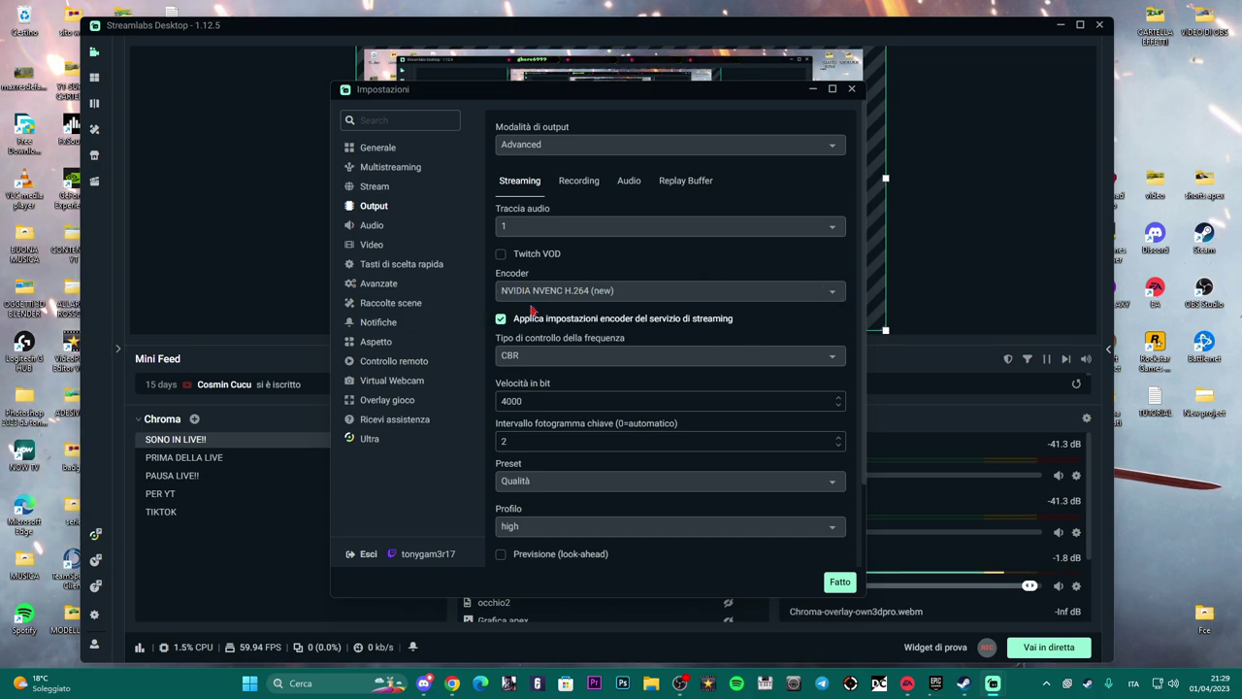
left_click(835, 293)
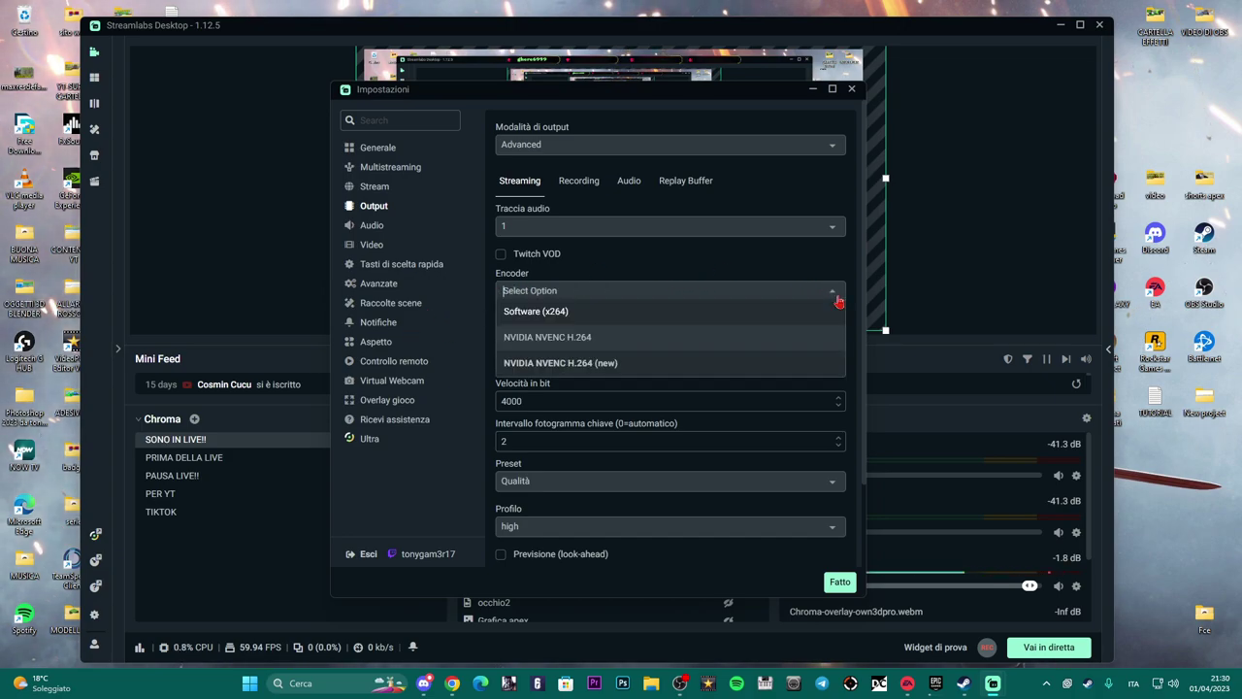
left_click(762, 362)
left_click(831, 293)
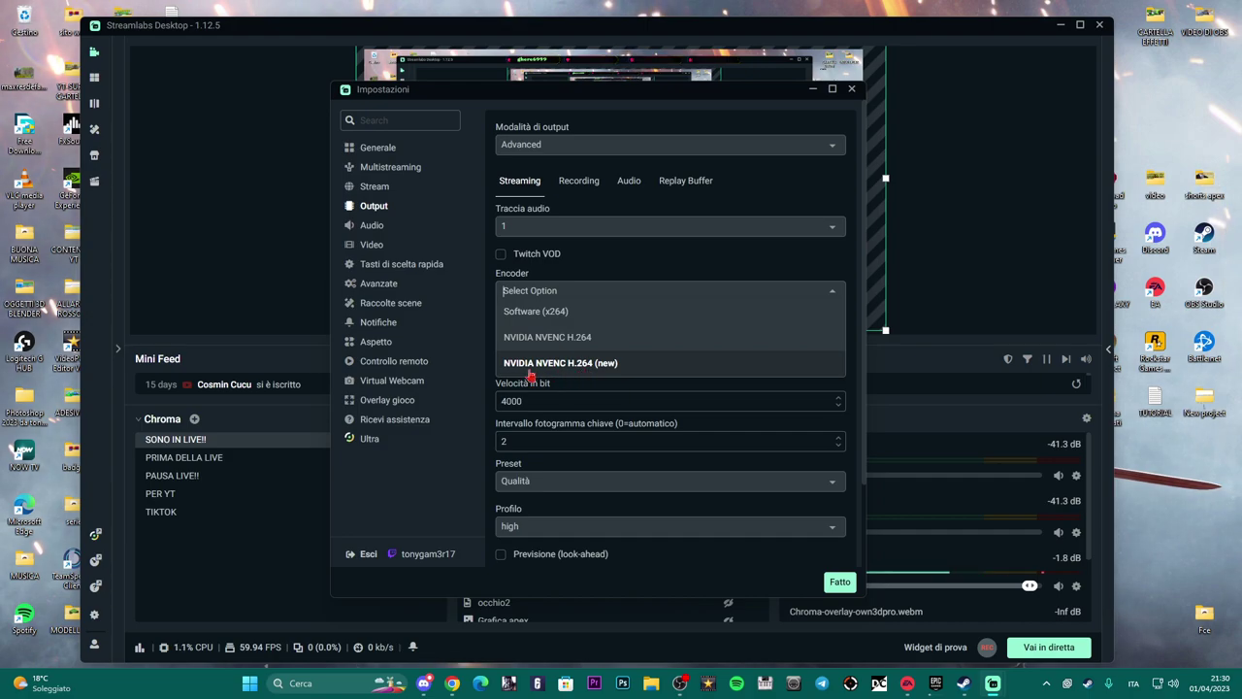
left_click(631, 285)
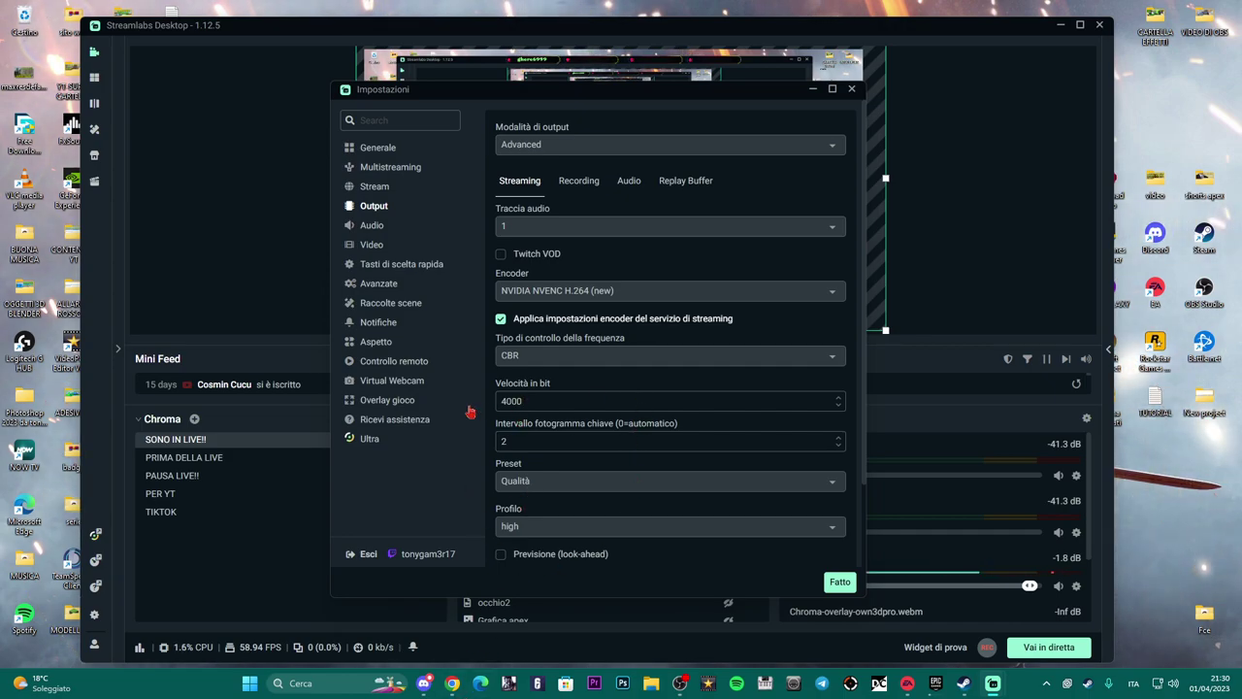
- Switch to the Twitch recording in Chrome and play a short stretch to examine the encoded image
left_click(453, 683)
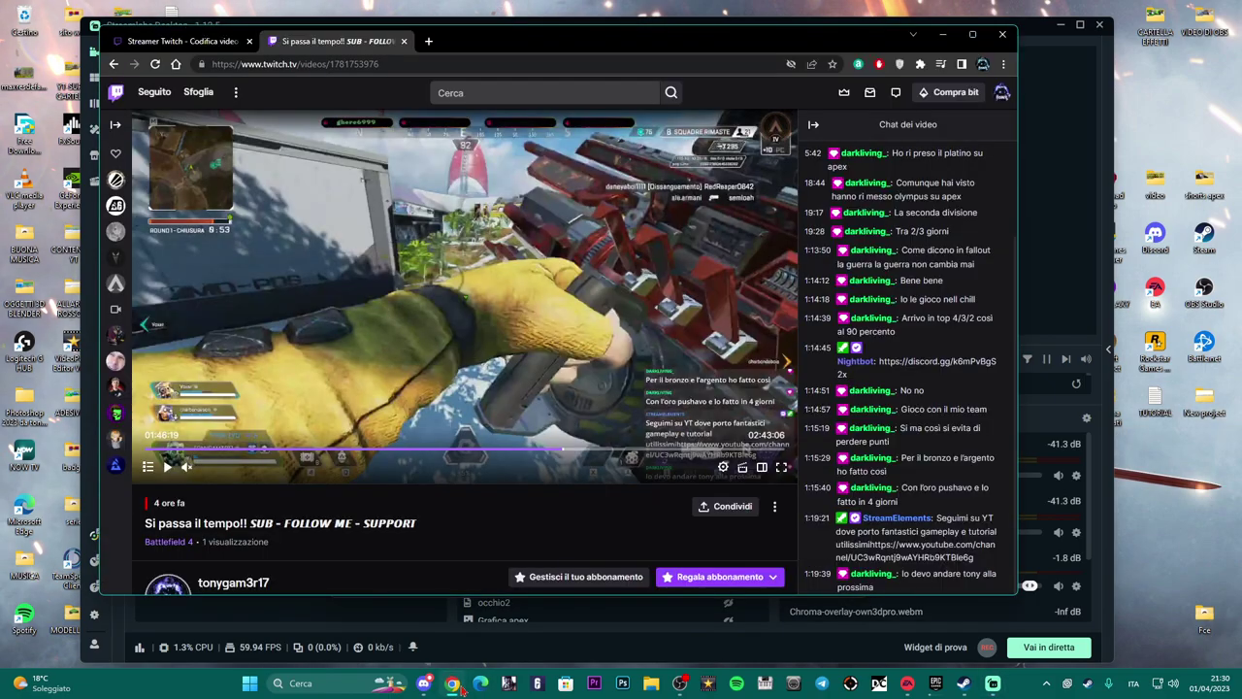
left_click(339, 377)
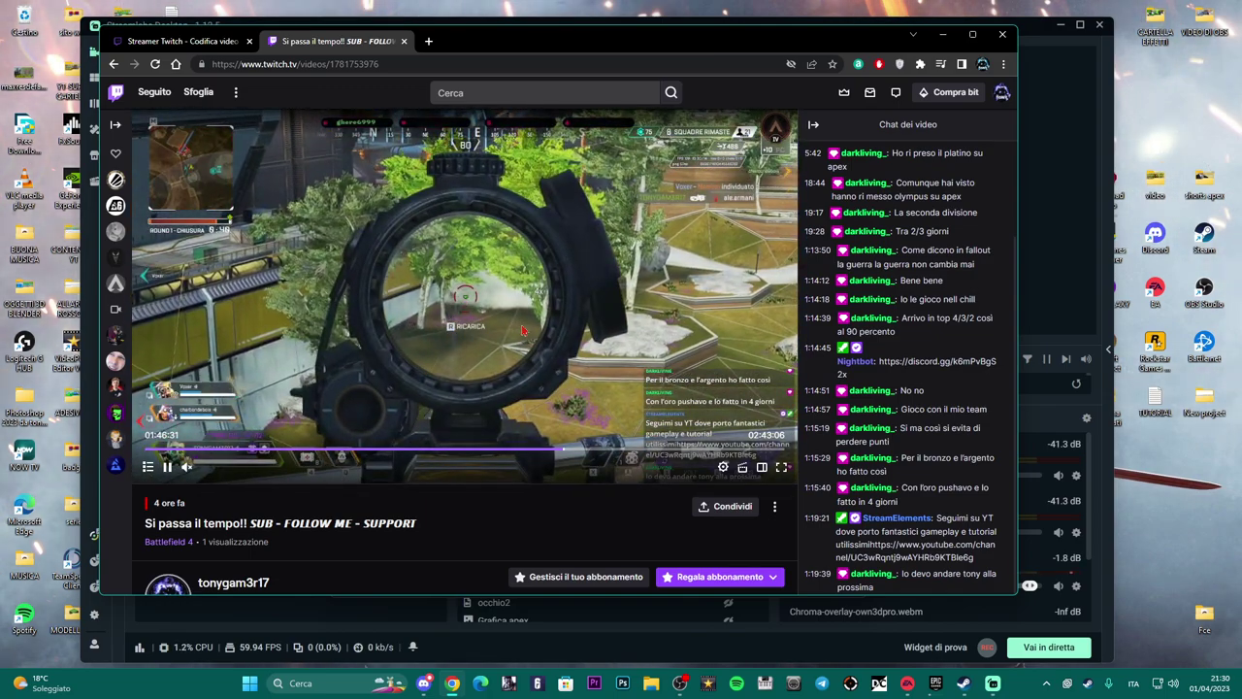
left_click(575, 242)
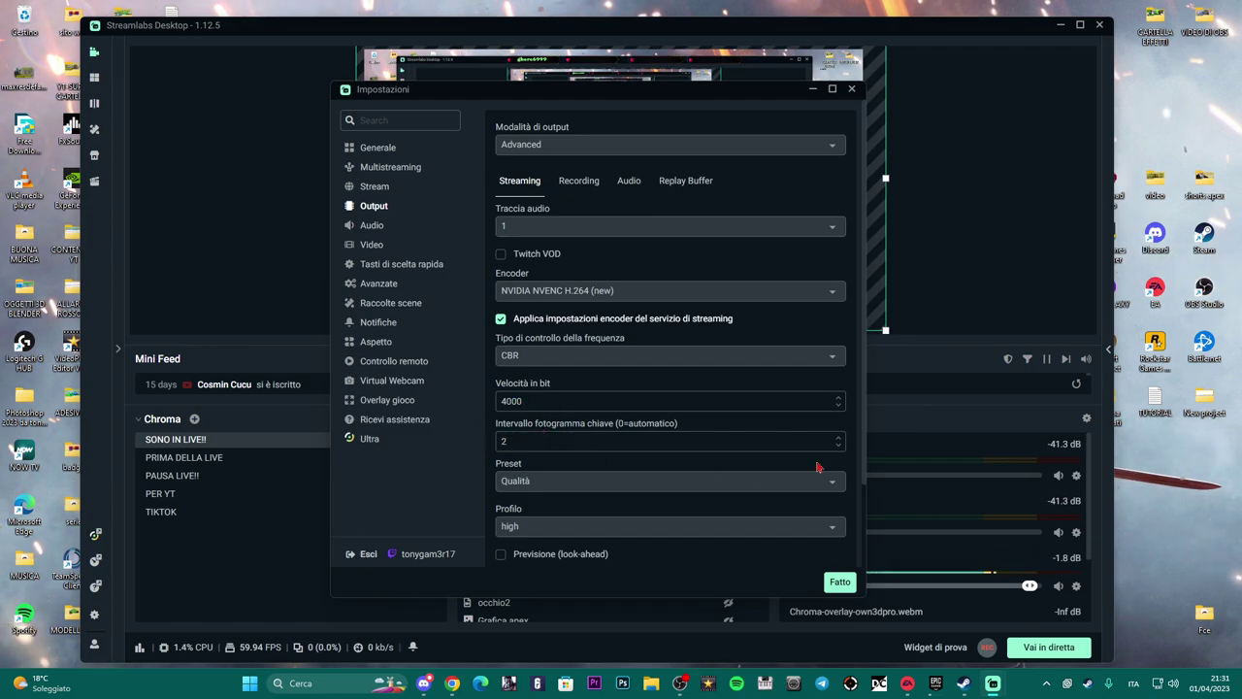
- Turn off the "Ottimizzazione visiva di Psycho" option in the streaming output settings of Streamlabs Desktop
left_click_drag(720, 93, 696, 83)
scroll(749, 421, "down", 1)
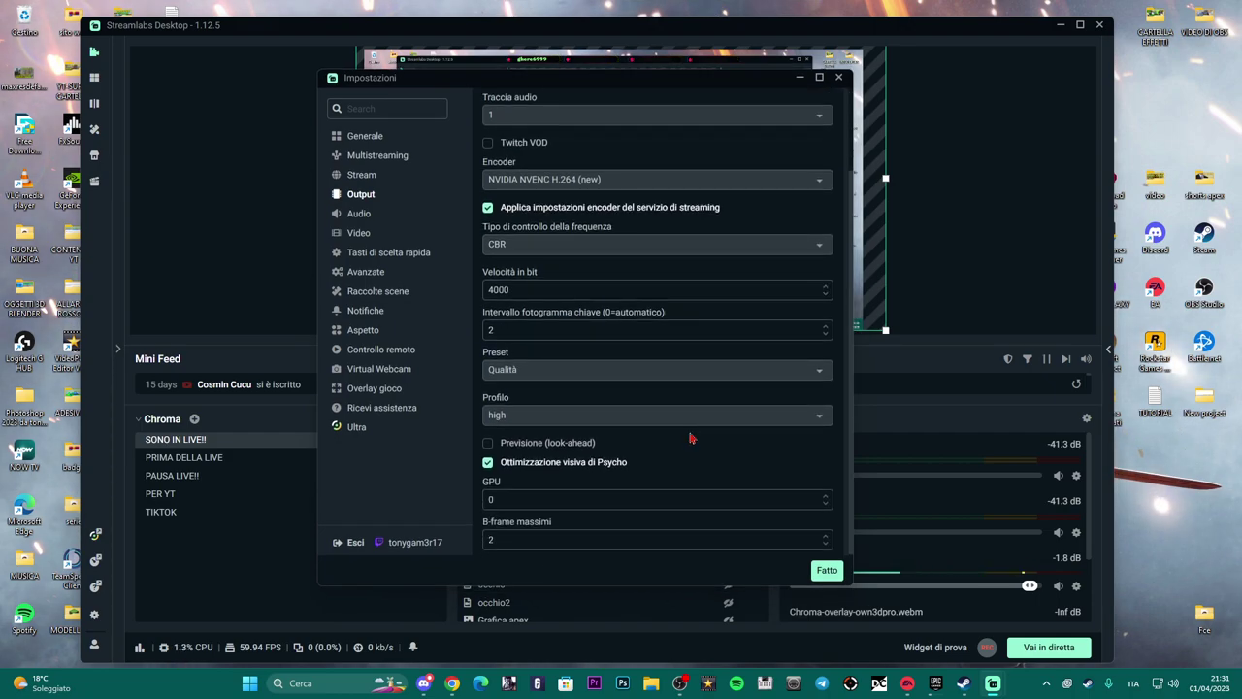
left_click(546, 423)
left_click(654, 455)
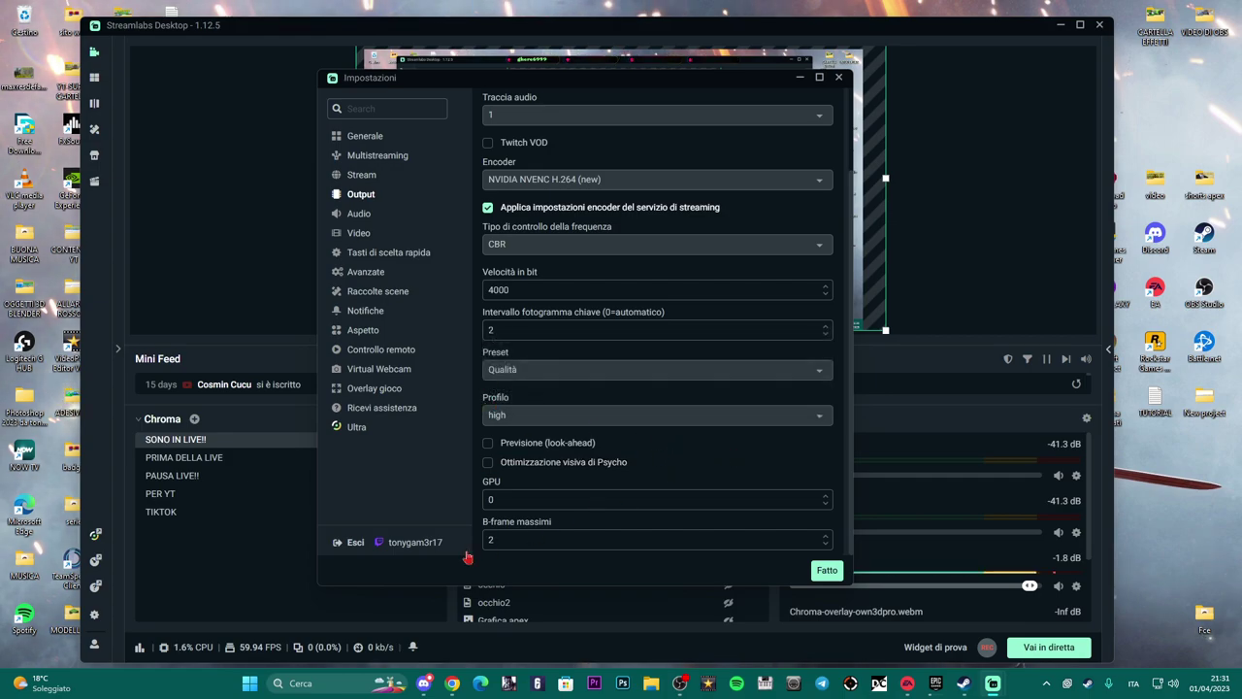
scroll(680, 475, "up", 1)
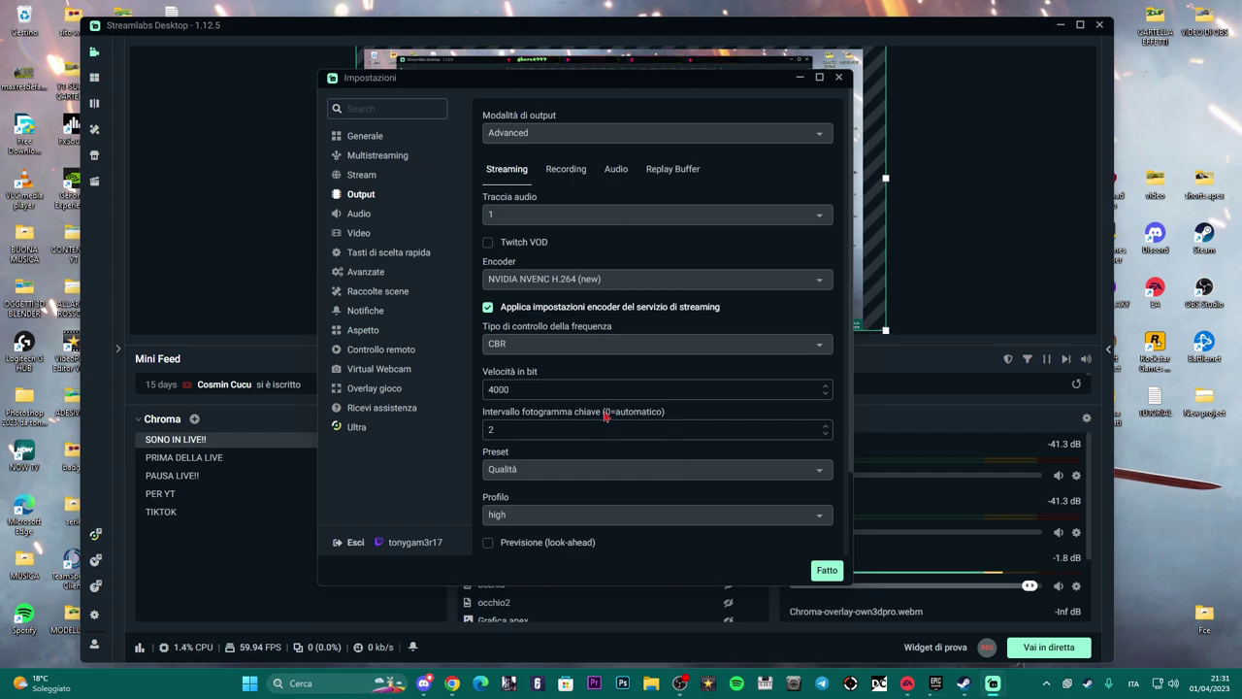
- Open the Video settings and review the base resolution choices and the custom output resolution field
left_click(360, 235)
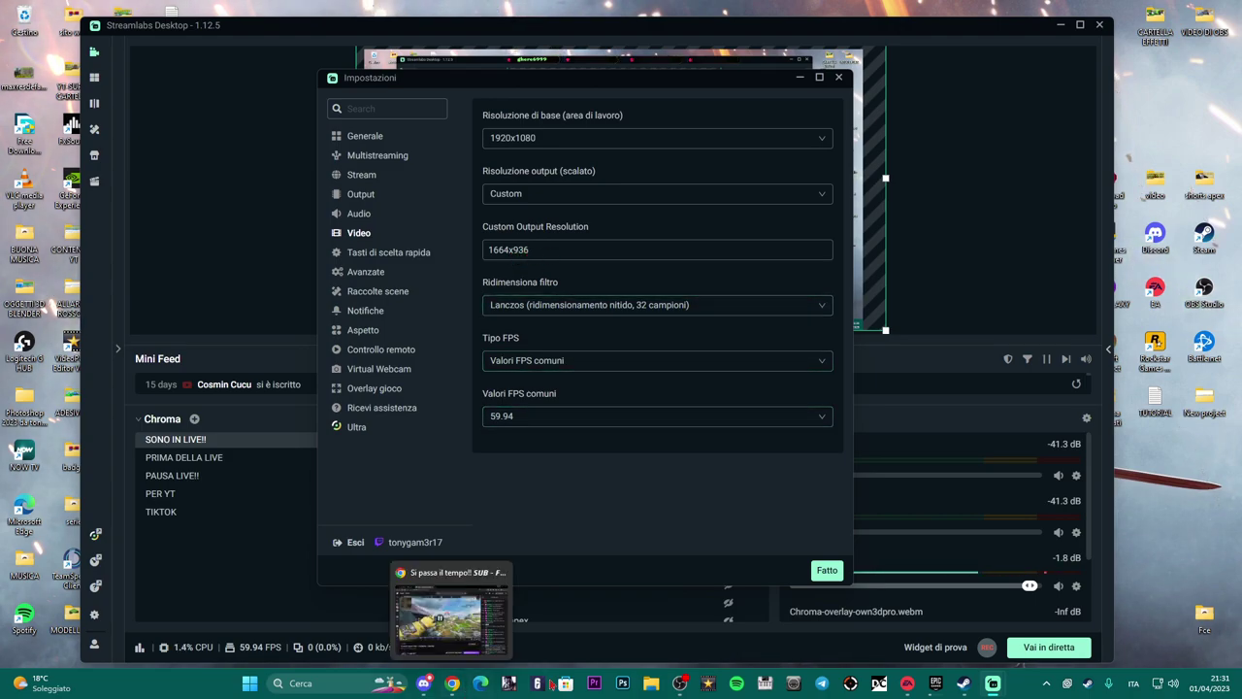
left_click(560, 140)
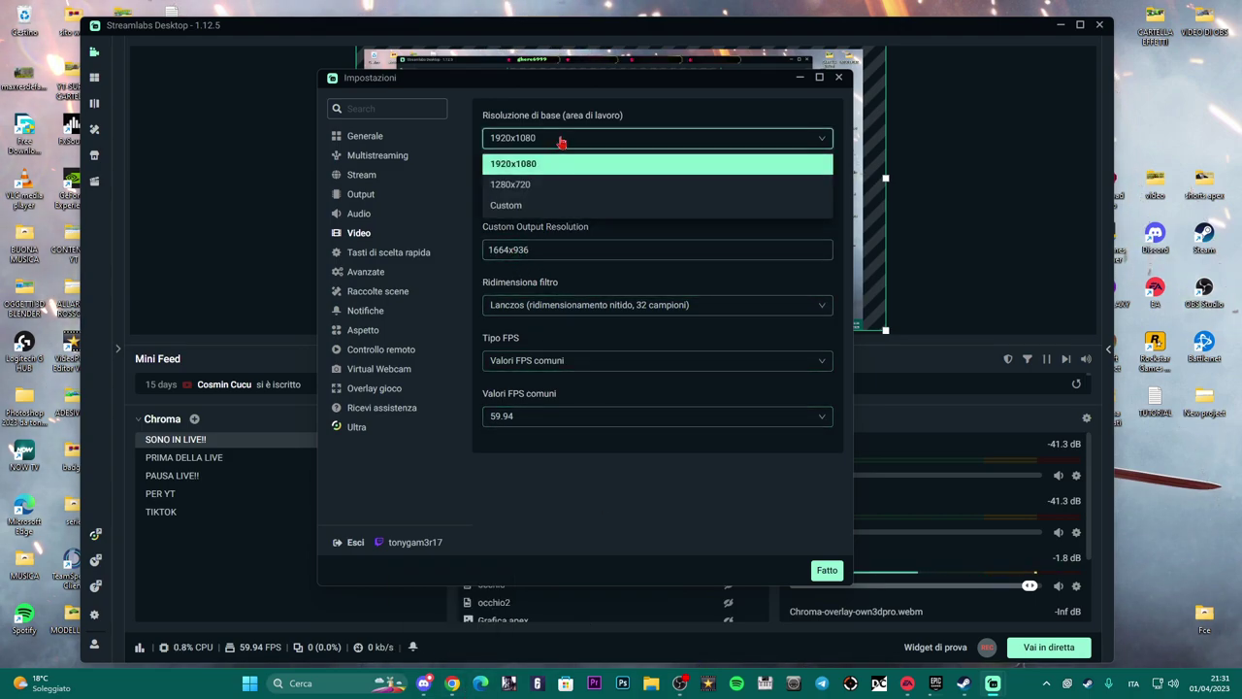
left_click(467, 157)
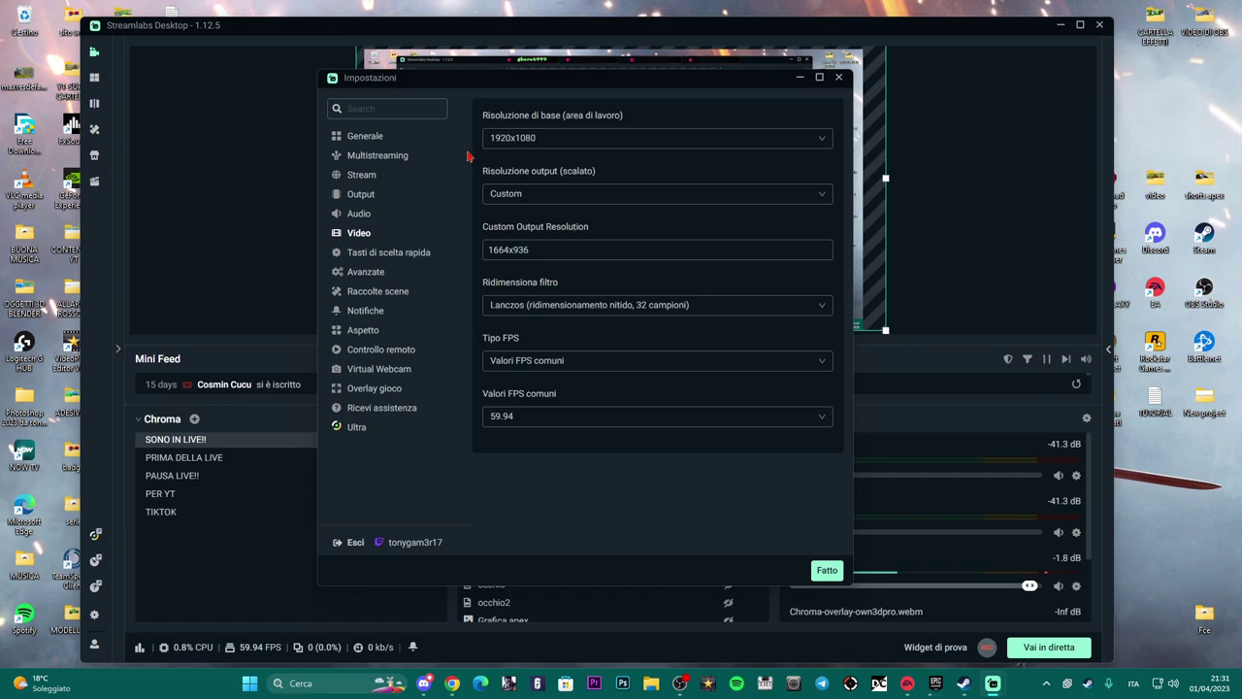
left_click_drag(565, 86, 553, 85)
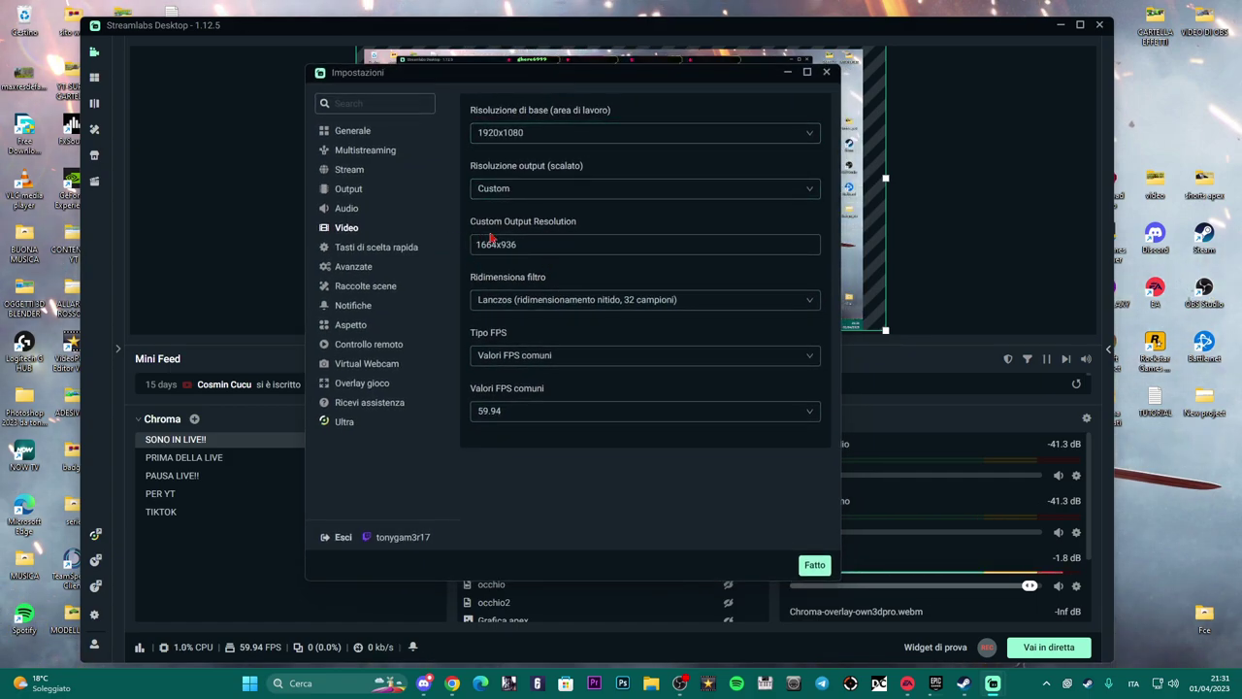
left_click(540, 243)
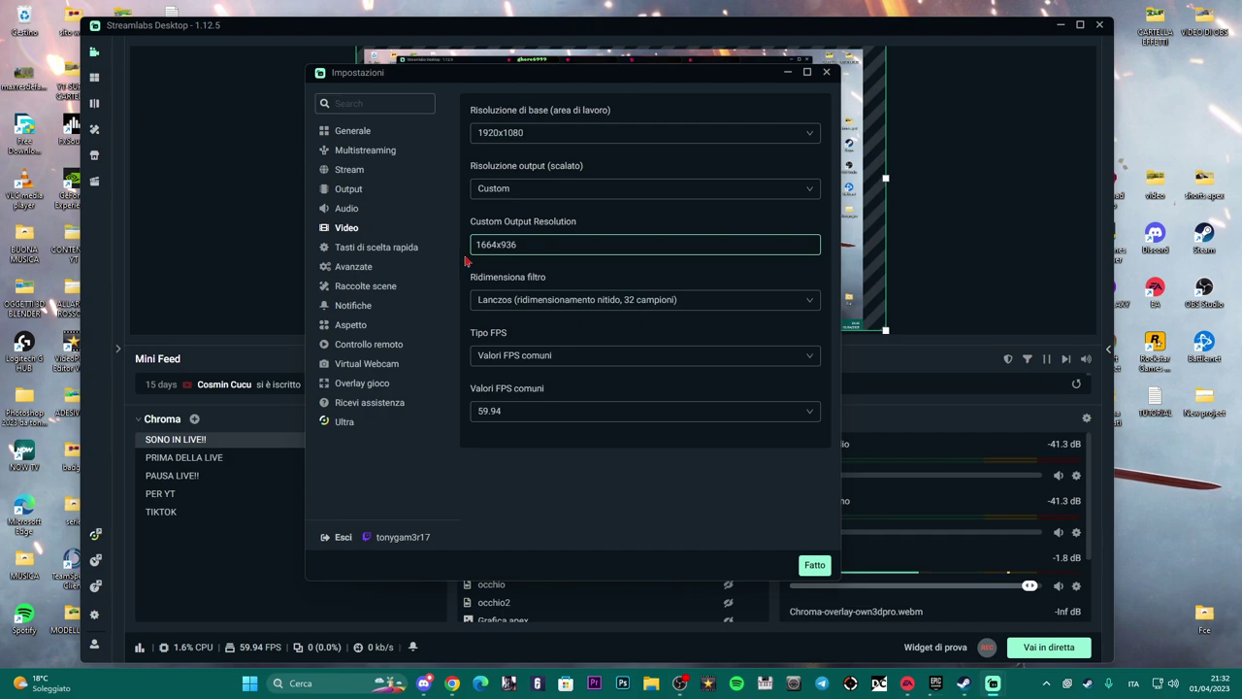
- Check the scaling filter setting and choose 59.94 as the common FPS value
key("Tab")
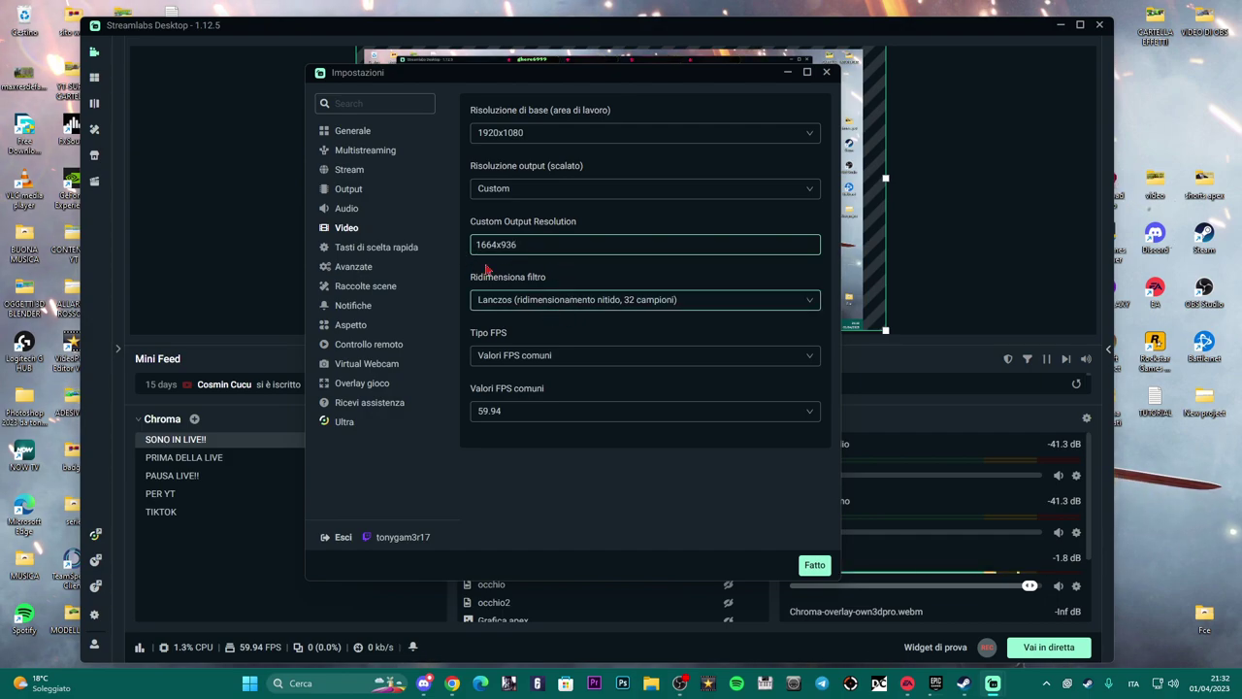
left_click(747, 309)
left_click(748, 309)
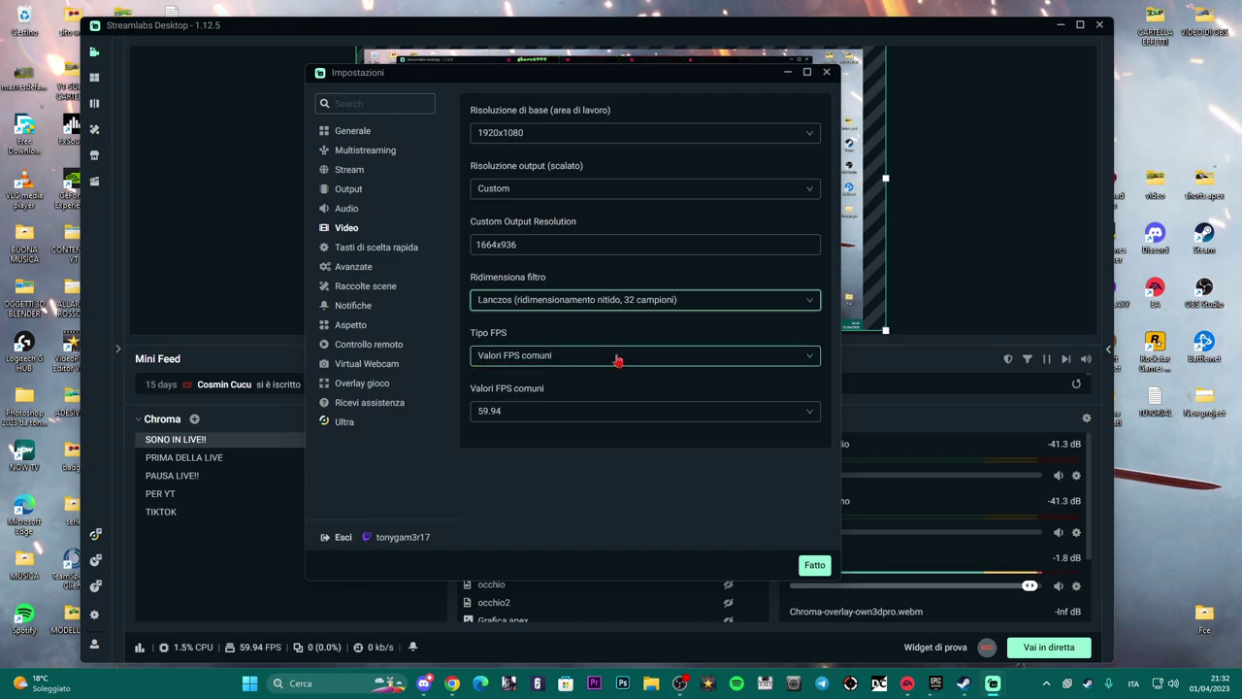
left_click(582, 412)
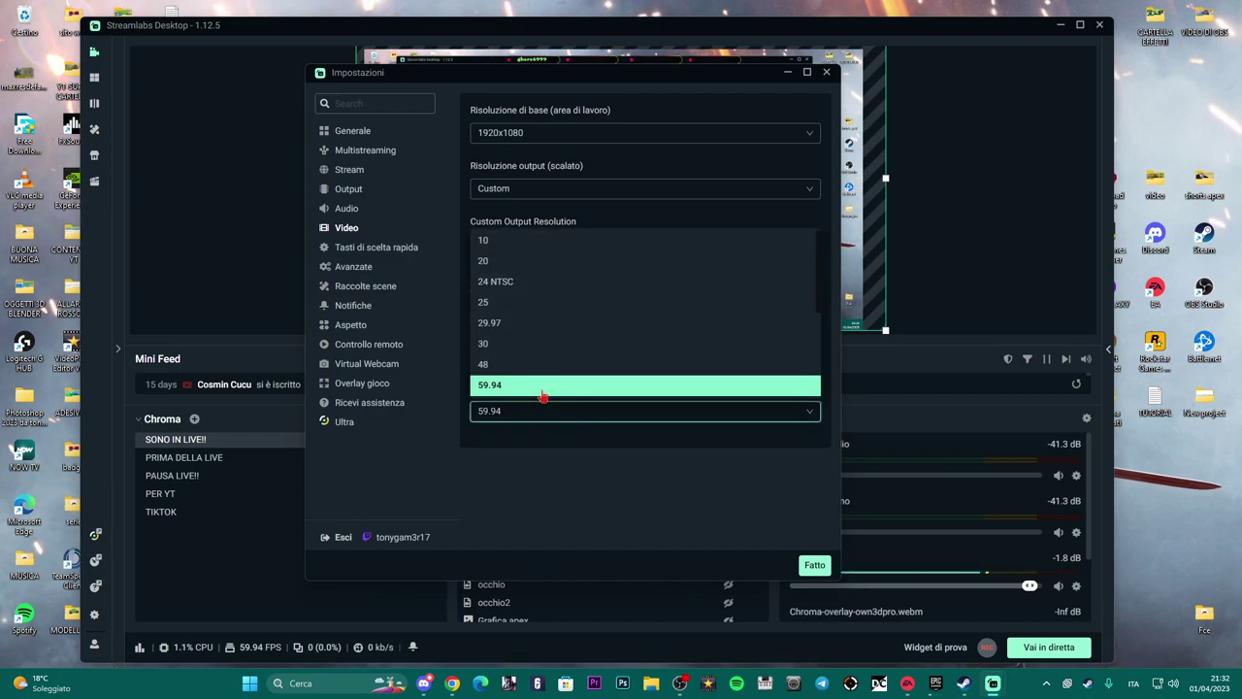
left_click(490, 387)
- Switch to the Twitch recording in Chrome, check its playback quality option, and play a short stretch to judge the image
left_click(452, 683)
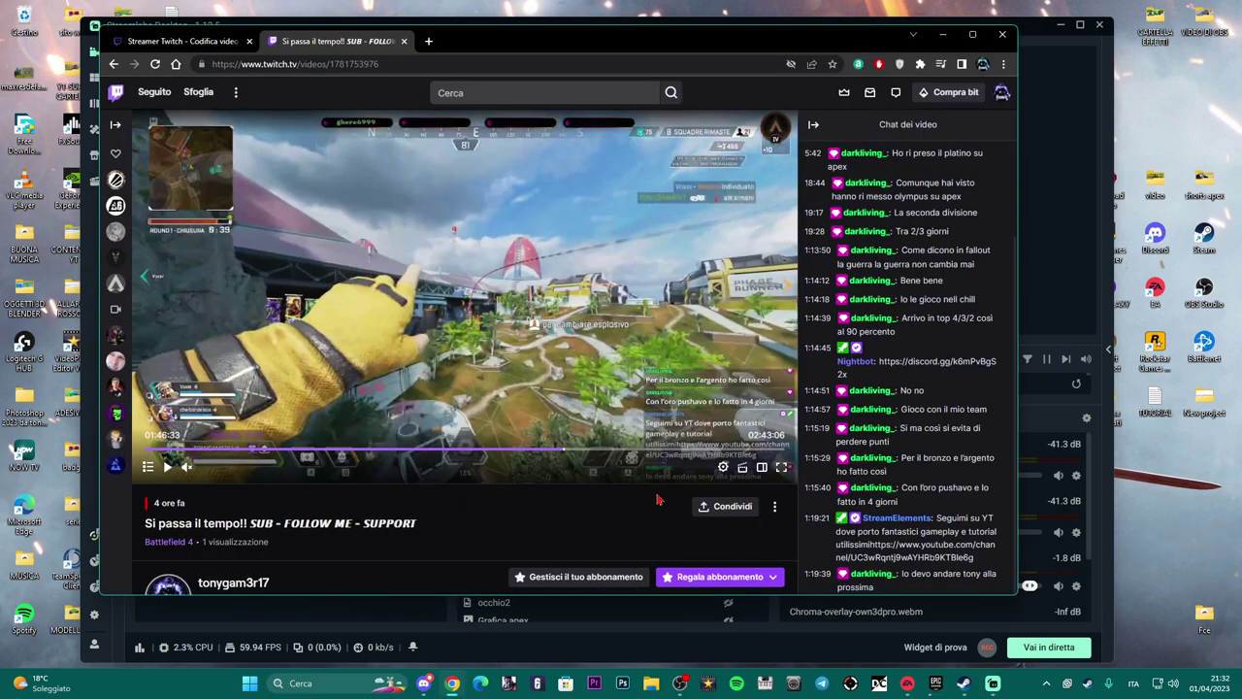
left_click(722, 467)
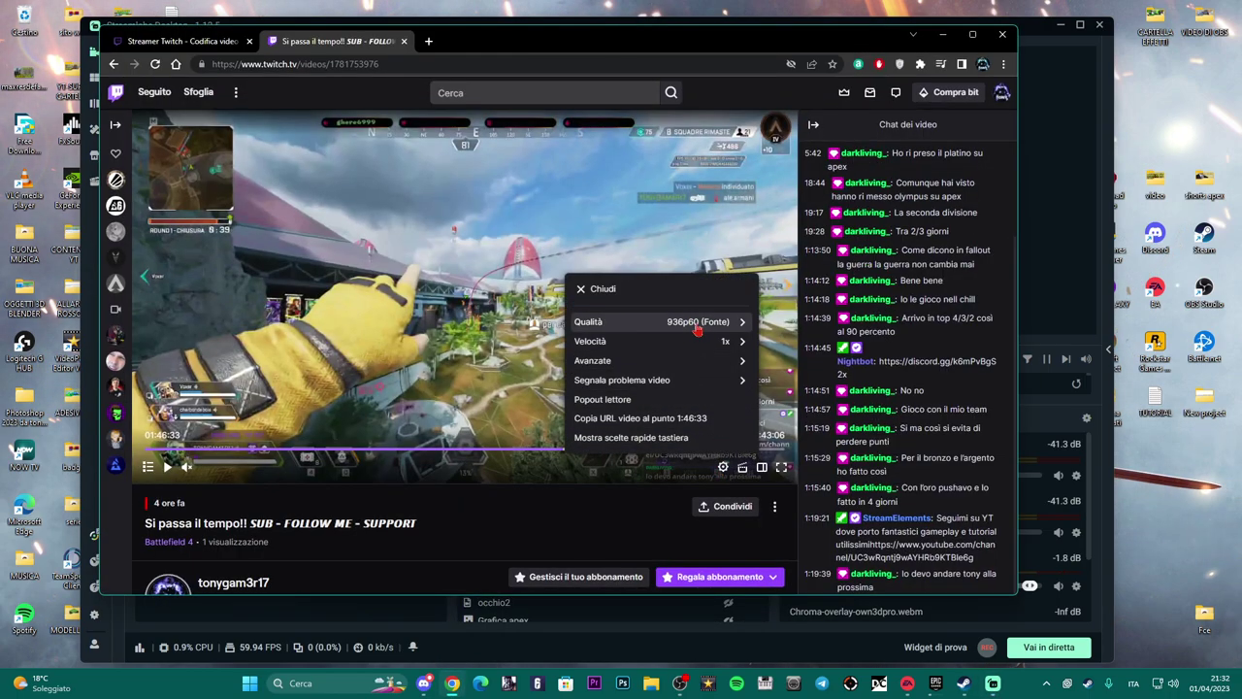
left_click(437, 340)
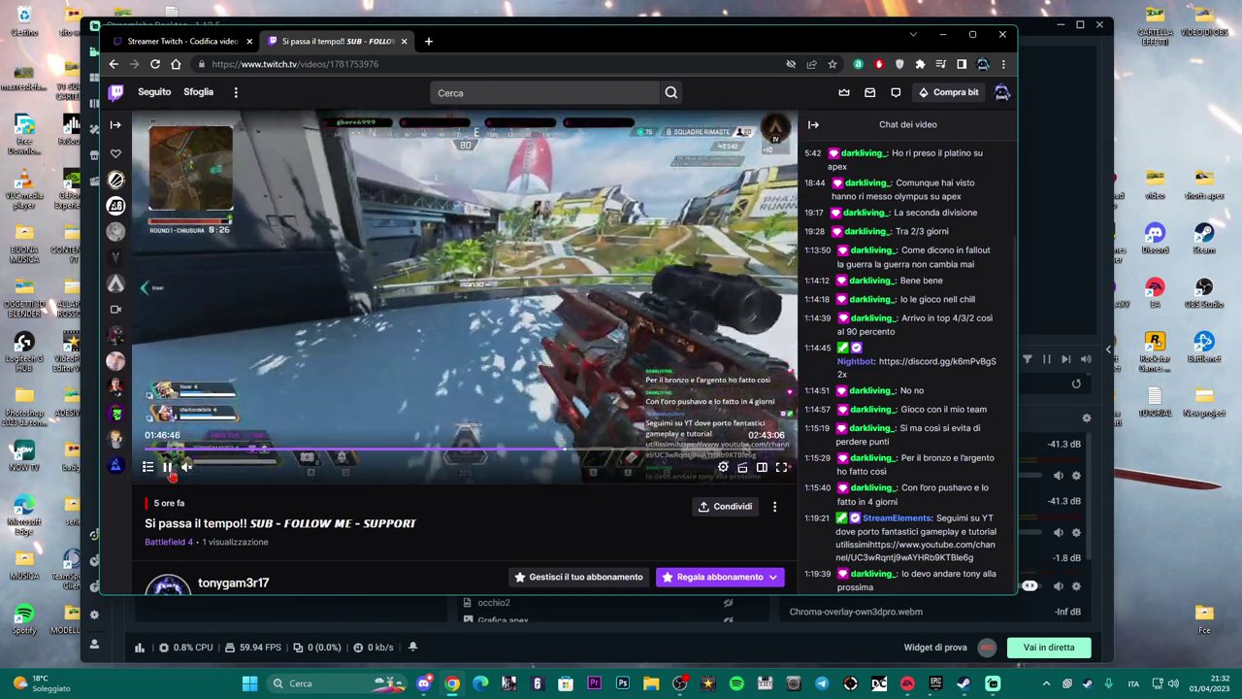
left_click(273, 433)
left_click(942, 33)
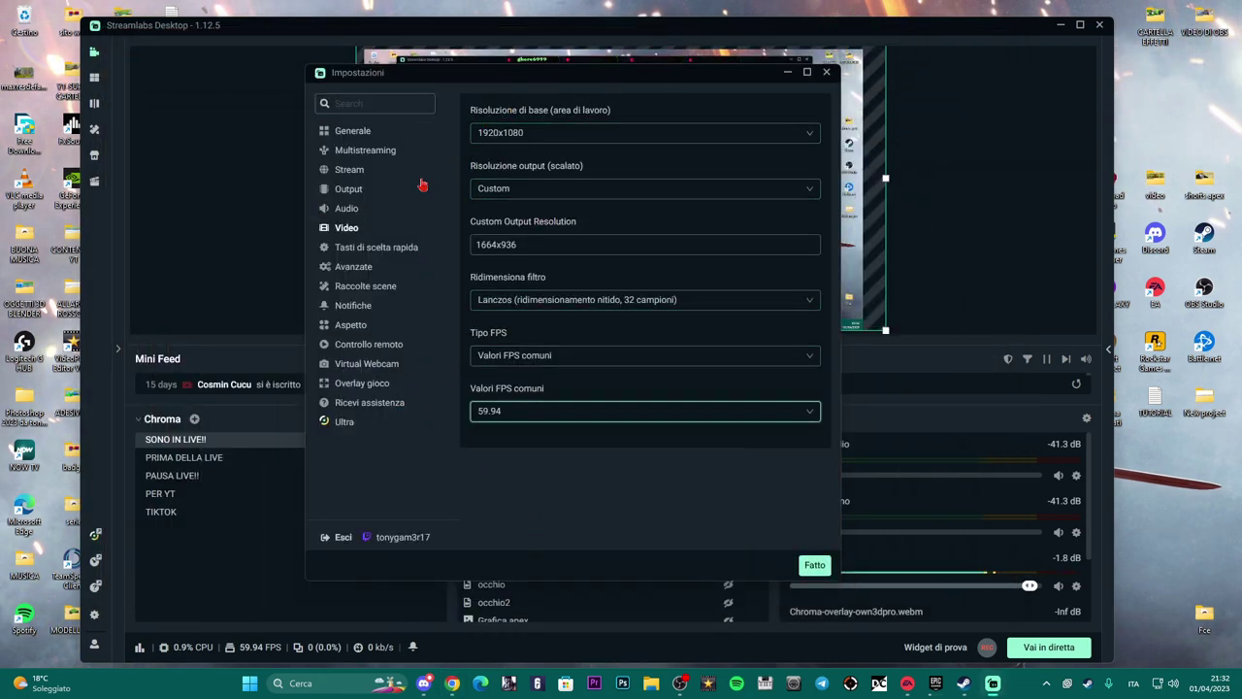
- Review the connected streaming destinations in Streamlabs Desktop's Stream settings and glance back at the Twitch recording
left_click(350, 171)
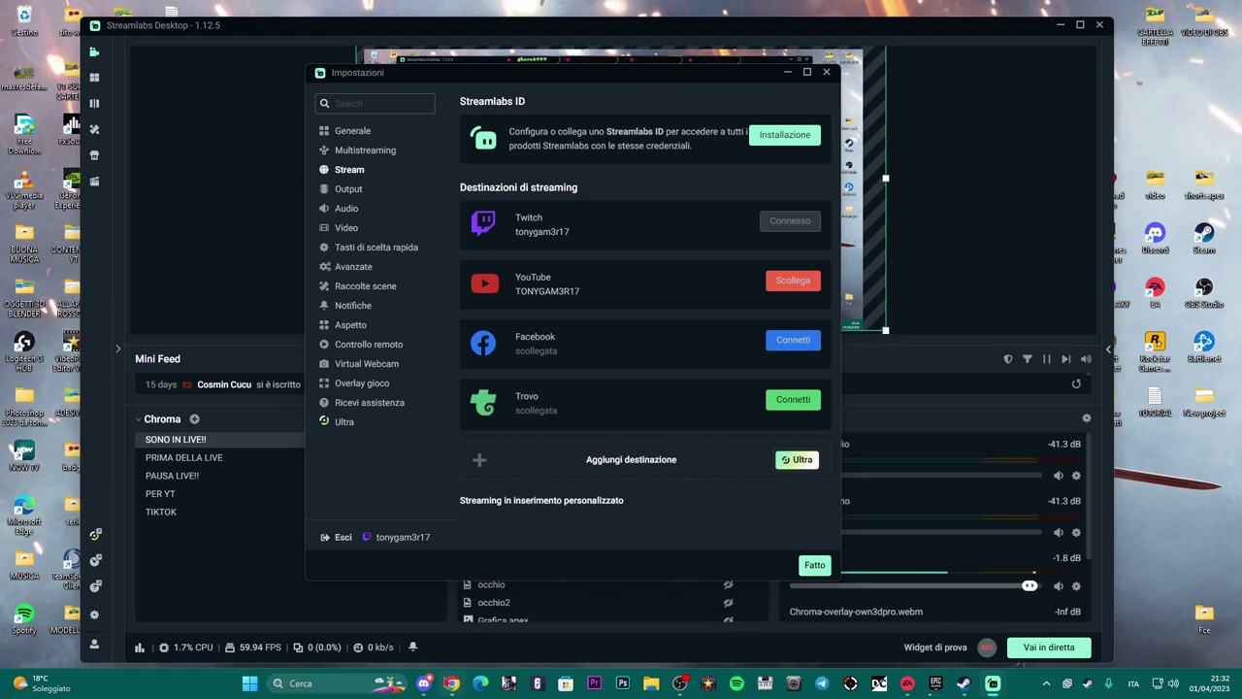
left_click(448, 685)
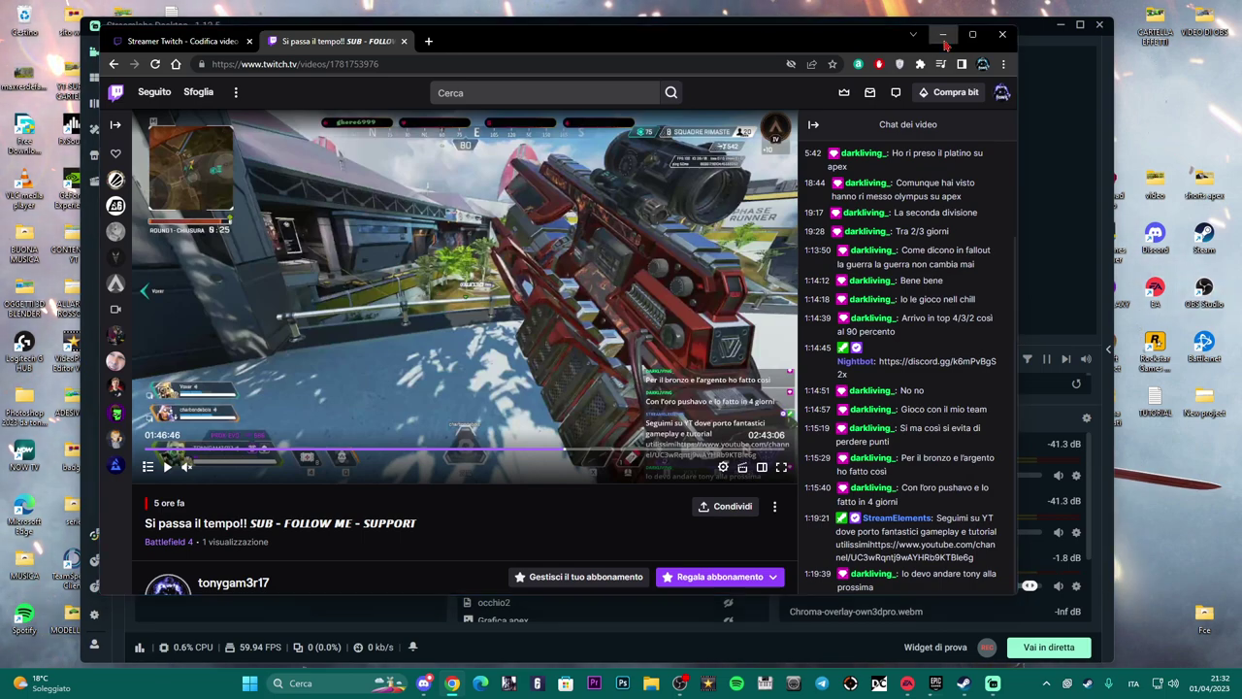
left_click(1086, 105)
- Look over the Video, Output and Audio settings, finishing on Audio, and close the settings window
left_click(355, 212)
left_click(351, 225)
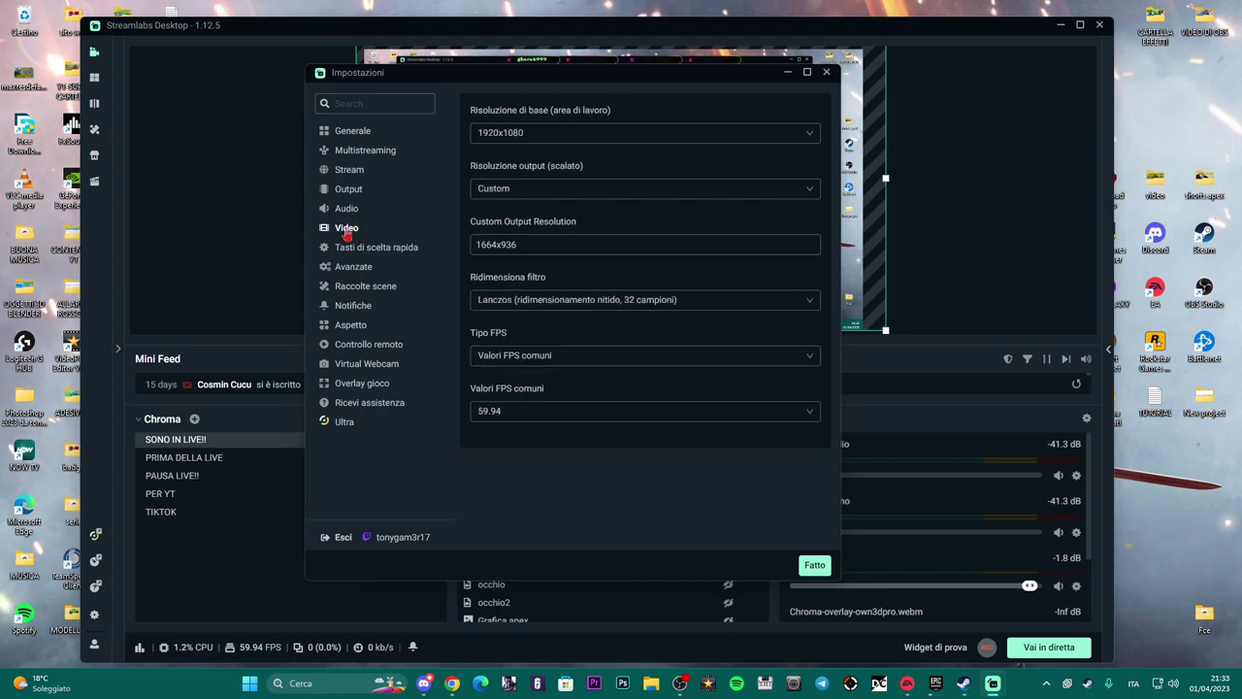
left_click(349, 192)
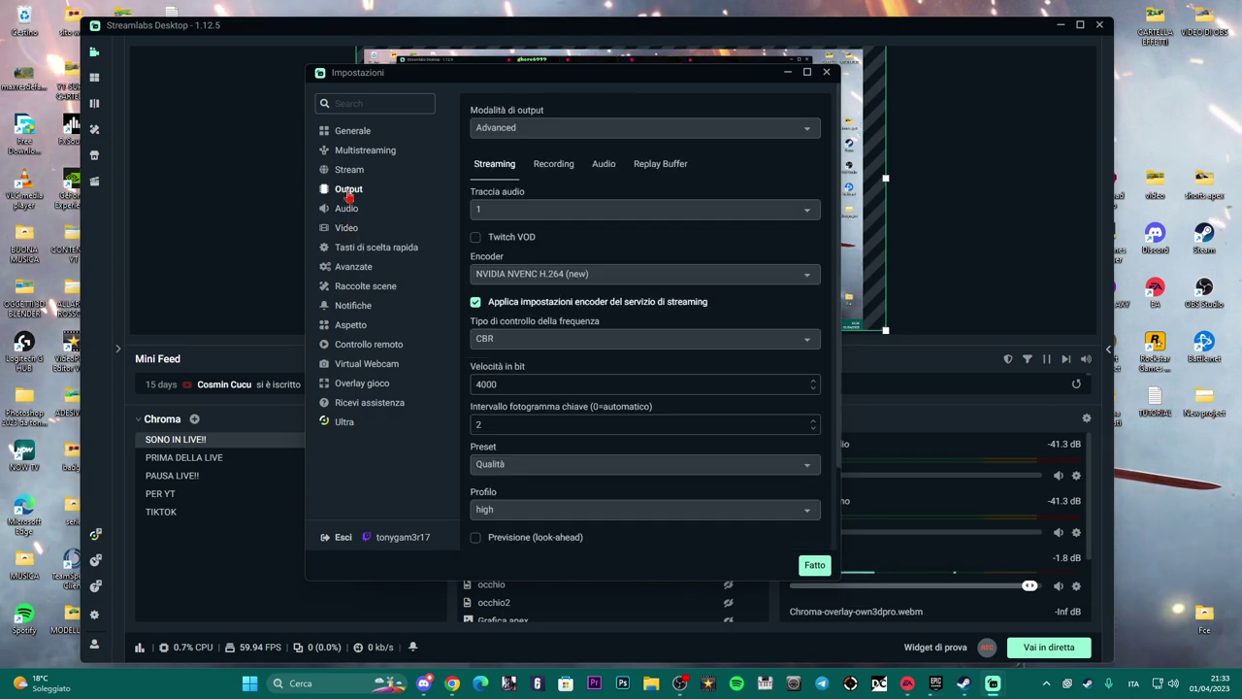
left_click(346, 212)
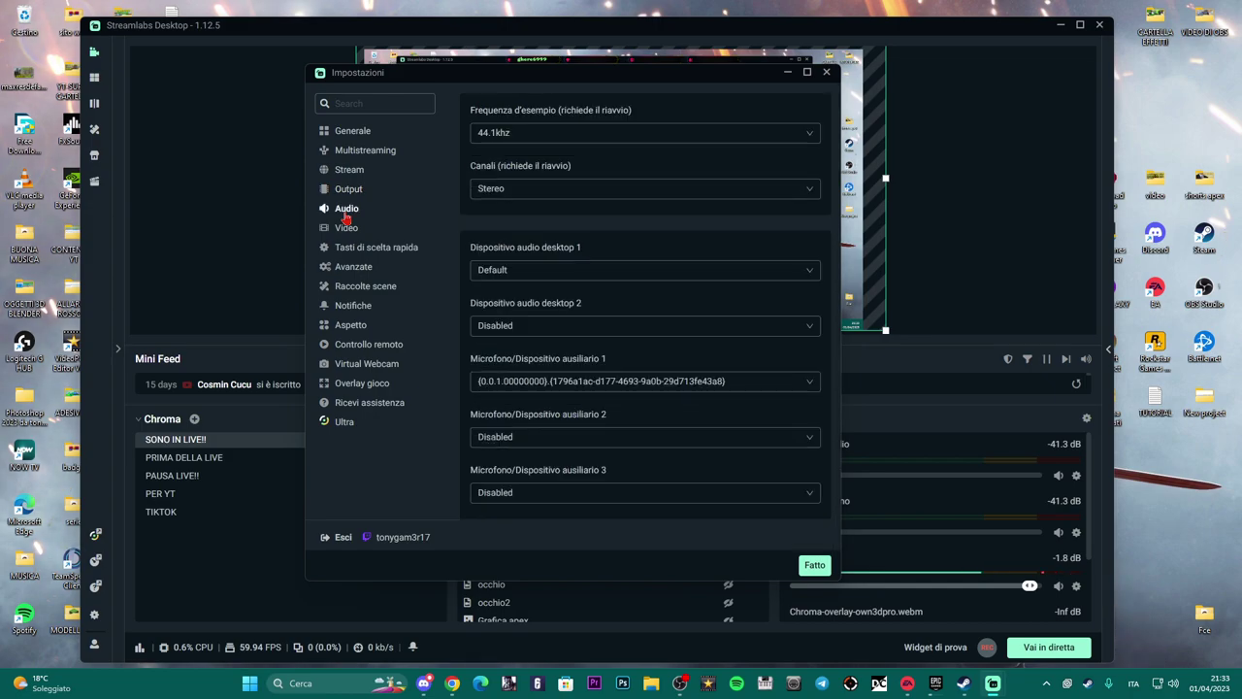
left_click(826, 74)
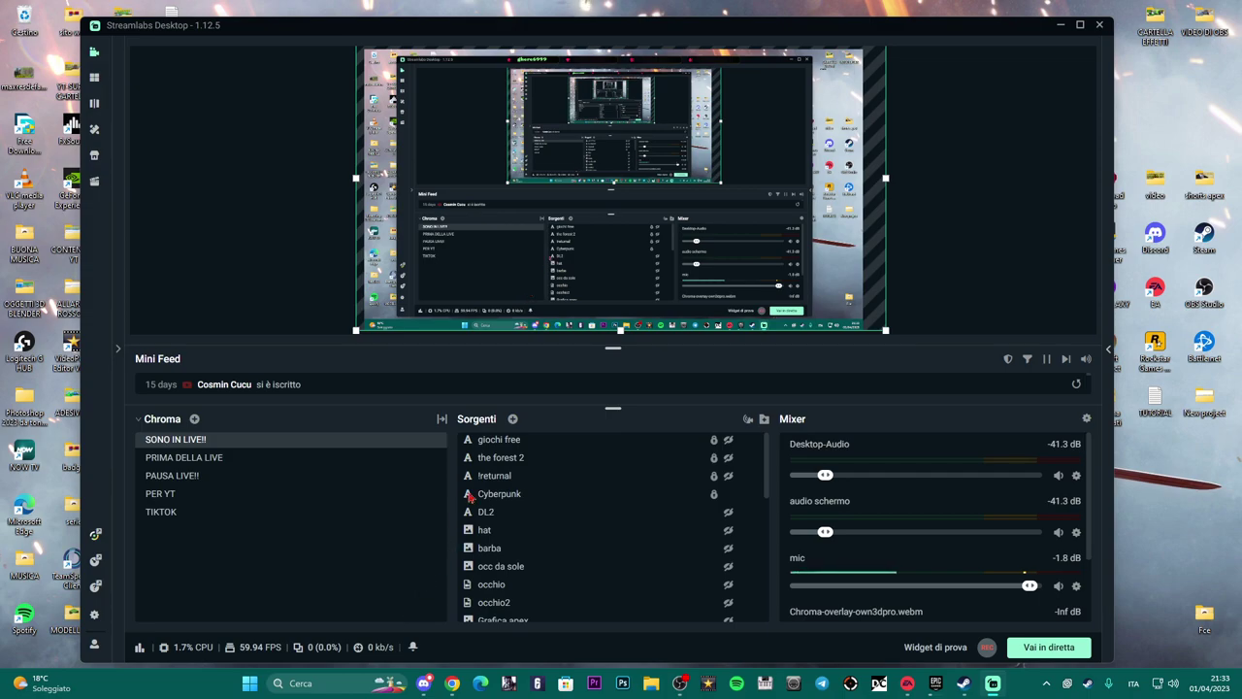
- Add the existing Follower alert box source to the "SONO IN LIVE!!" scene and shrink it near the canvas's upper-left corner
left_click(512, 418)
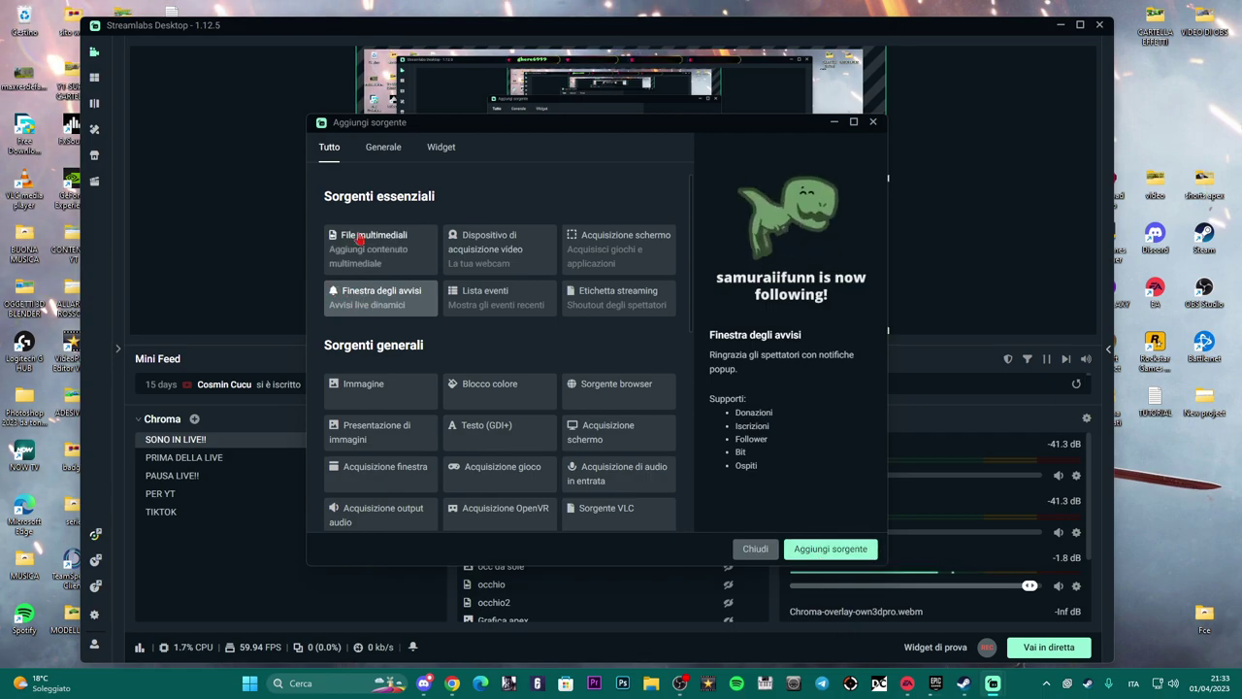
left_click_drag(467, 133, 386, 155)
left_click(749, 570)
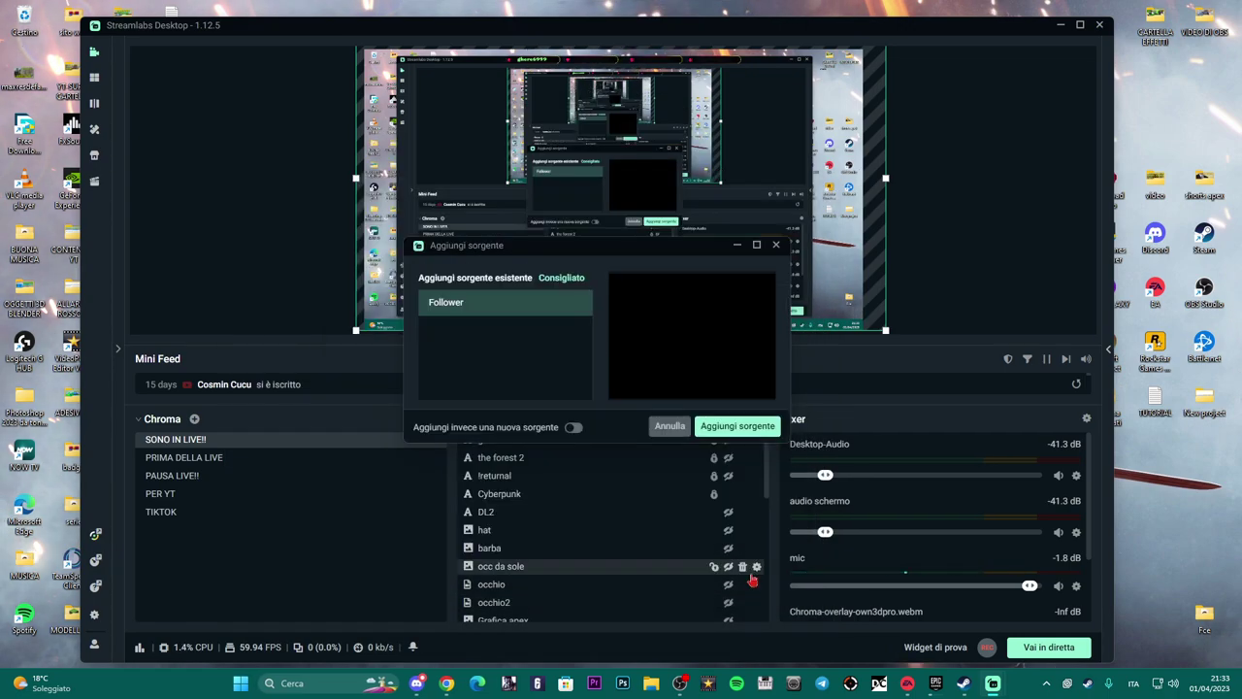
left_click(735, 426)
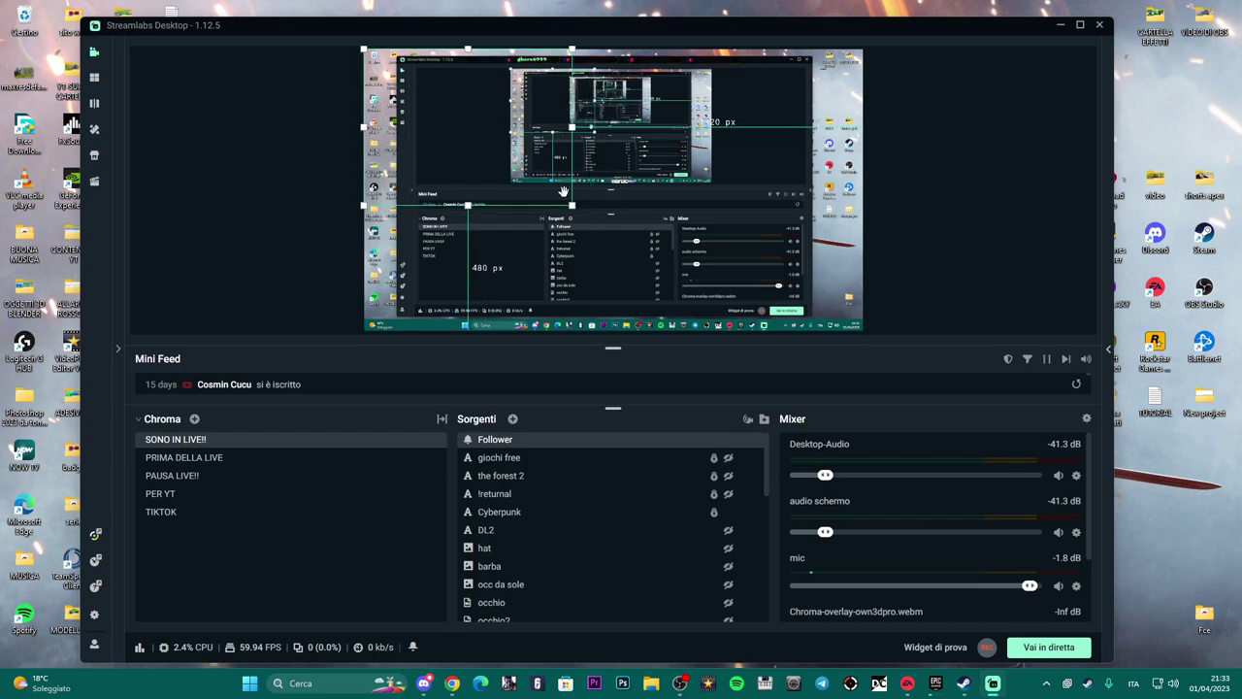
left_click_drag(572, 207, 490, 148)
mouse_move(456, 109)
left_mouse_down()
mouse_move(444, 111)
mouse_move(462, 119)
left_mouse_up()
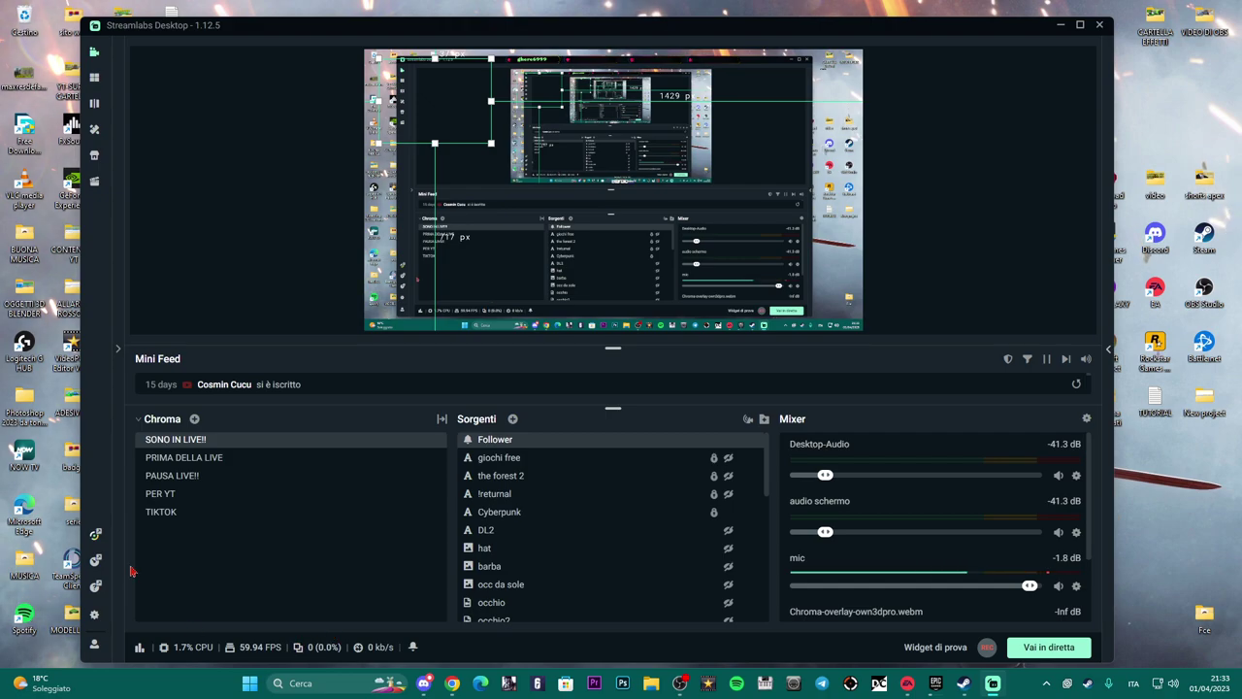
- Reopen the settings and review the Video and Output pages, ending on the streaming bitrate
left_click(94, 615)
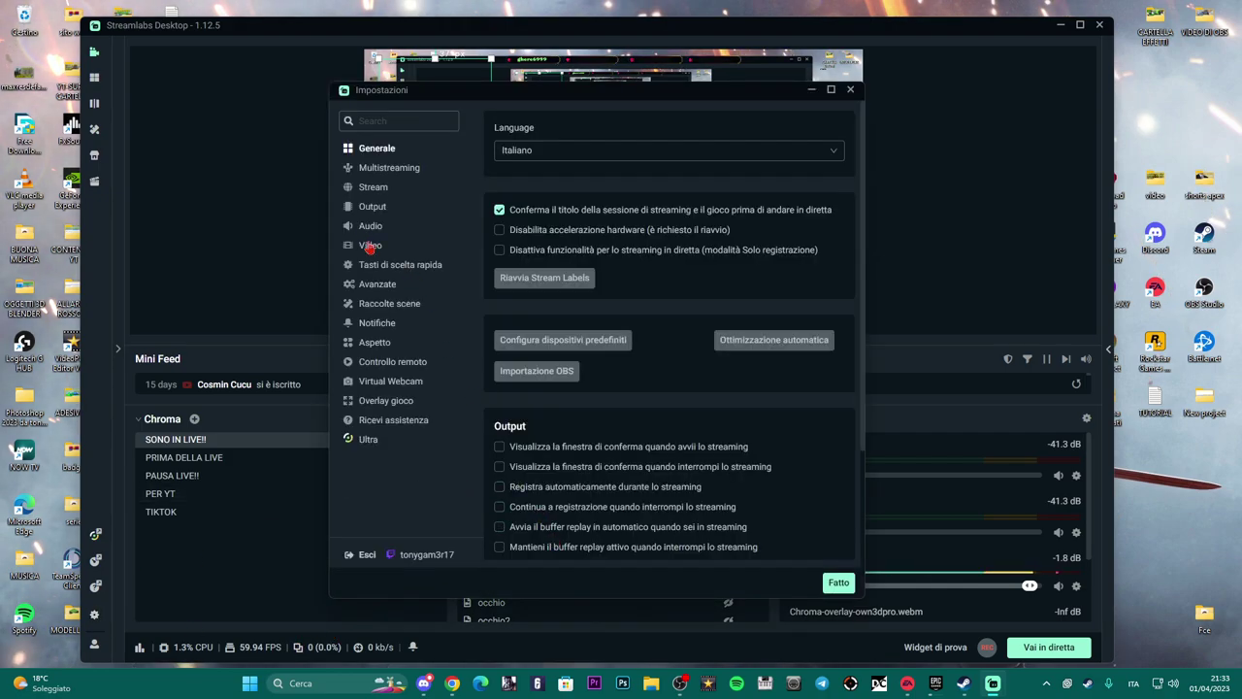
left_click(370, 244)
left_click(370, 227)
left_click(369, 247)
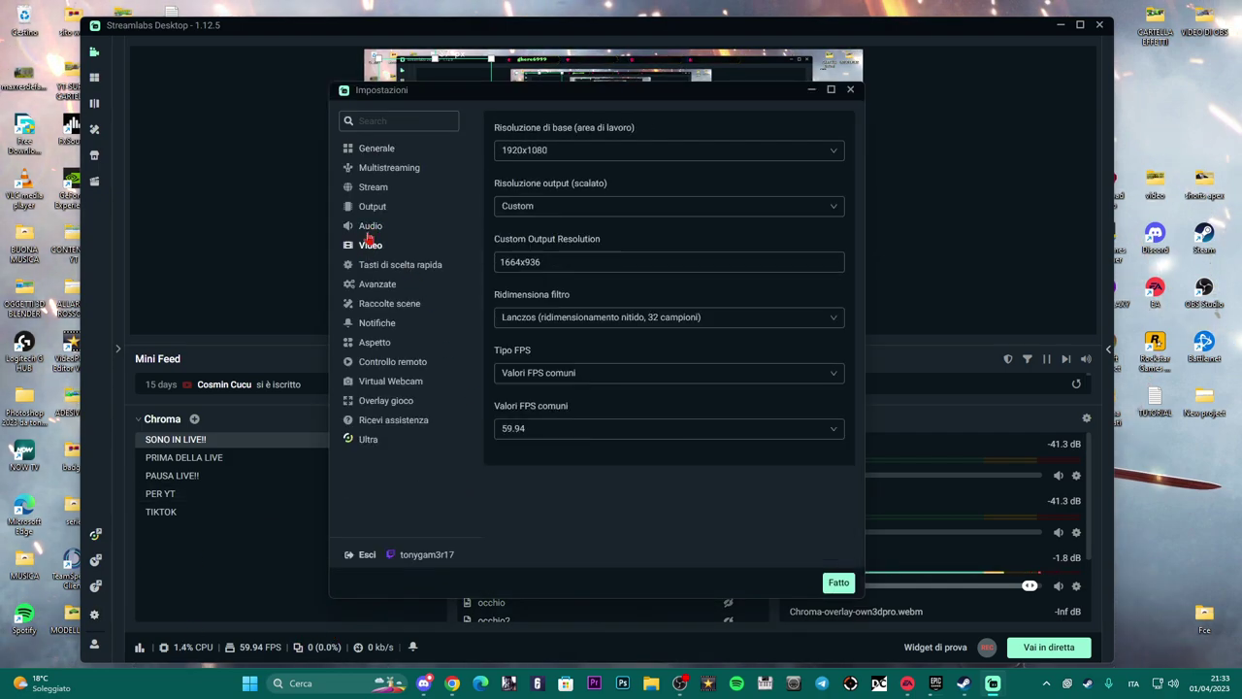
left_click(369, 225)
left_click(371, 206)
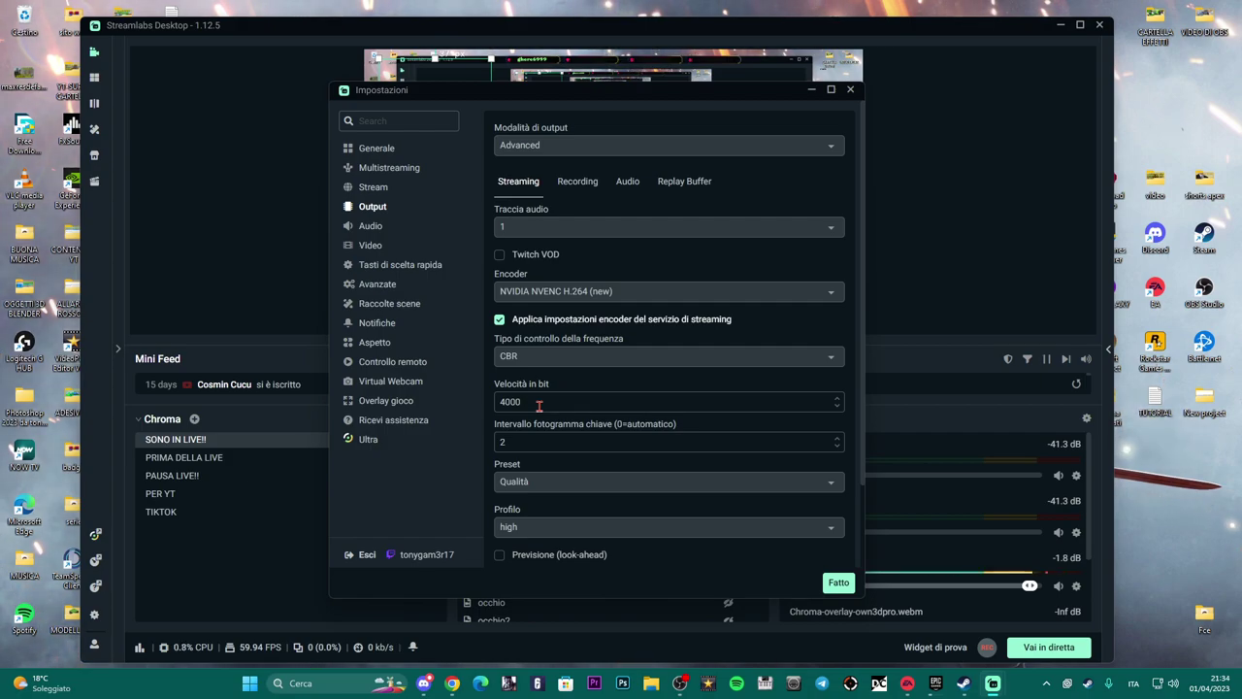
- Open Twitch's encoding guidelines in Chrome and compare the recommended NVIDIA NVENC and x264 specifications for 1080p streaming
left_click(452, 683)
left_click(184, 41)
left_click_drag(466, 44, 485, 46)
scroll(476, 310, "down", 1)
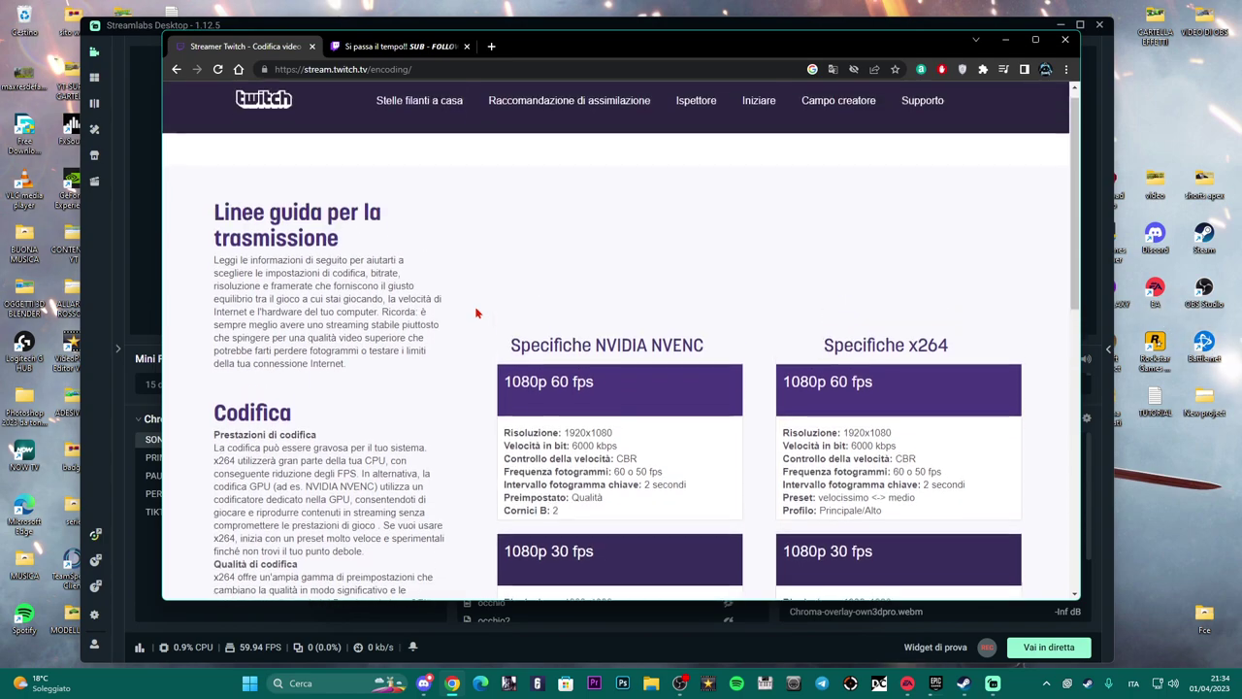
scroll(734, 404, "down", 2)
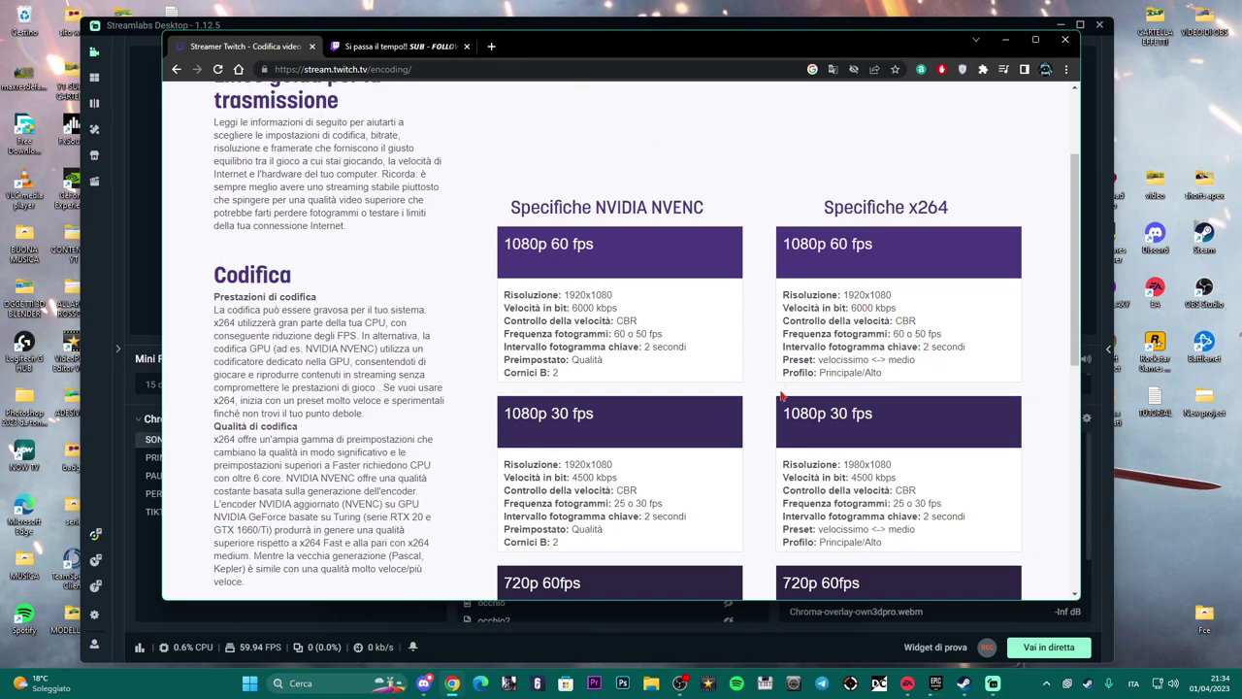
scroll(718, 299, "down", 2)
scroll(718, 299, "up", 1)
scroll(721, 301, "down", 1)
scroll(721, 302, "up", 1)
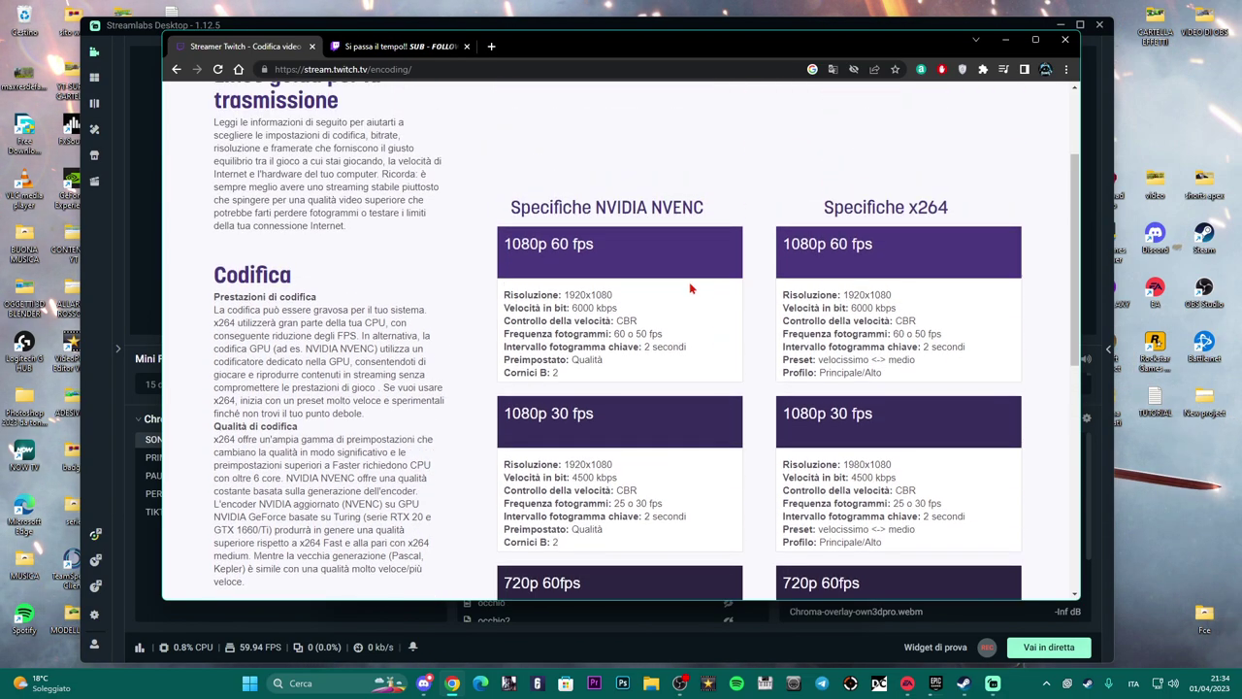
scroll(697, 288, "down", 4)
scroll(748, 284, "up", 2)
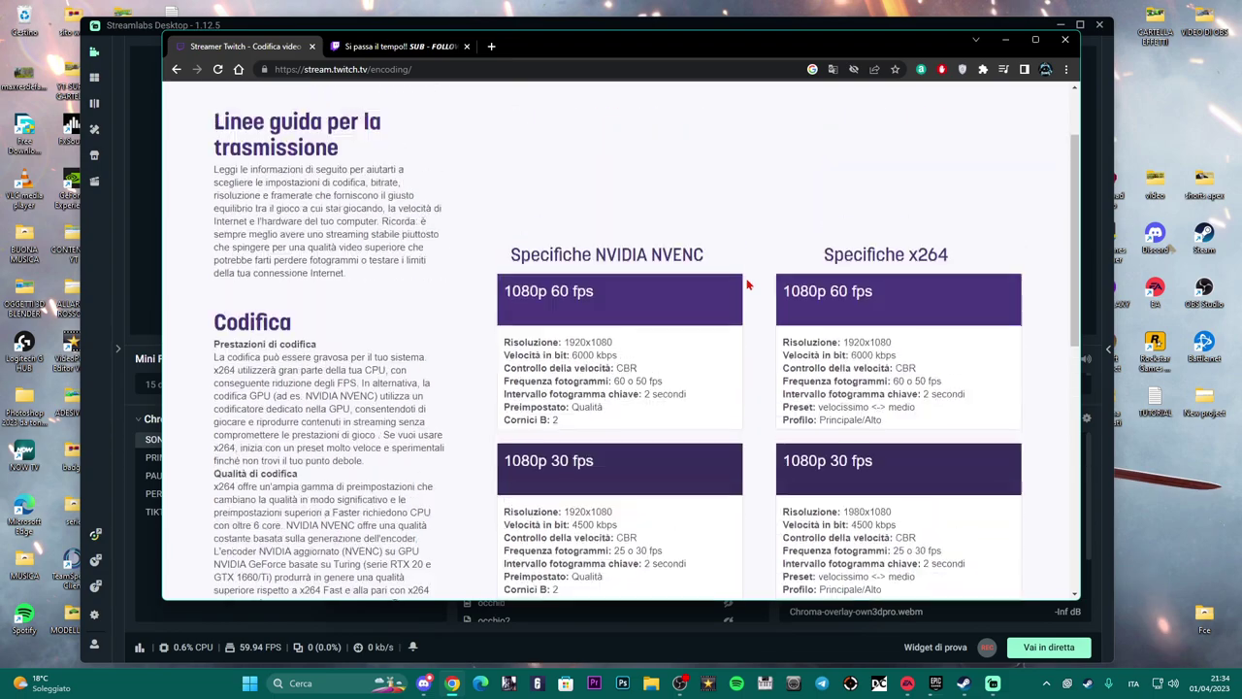
scroll(740, 297, "down", 3)
scroll(844, 279, "up", 3)
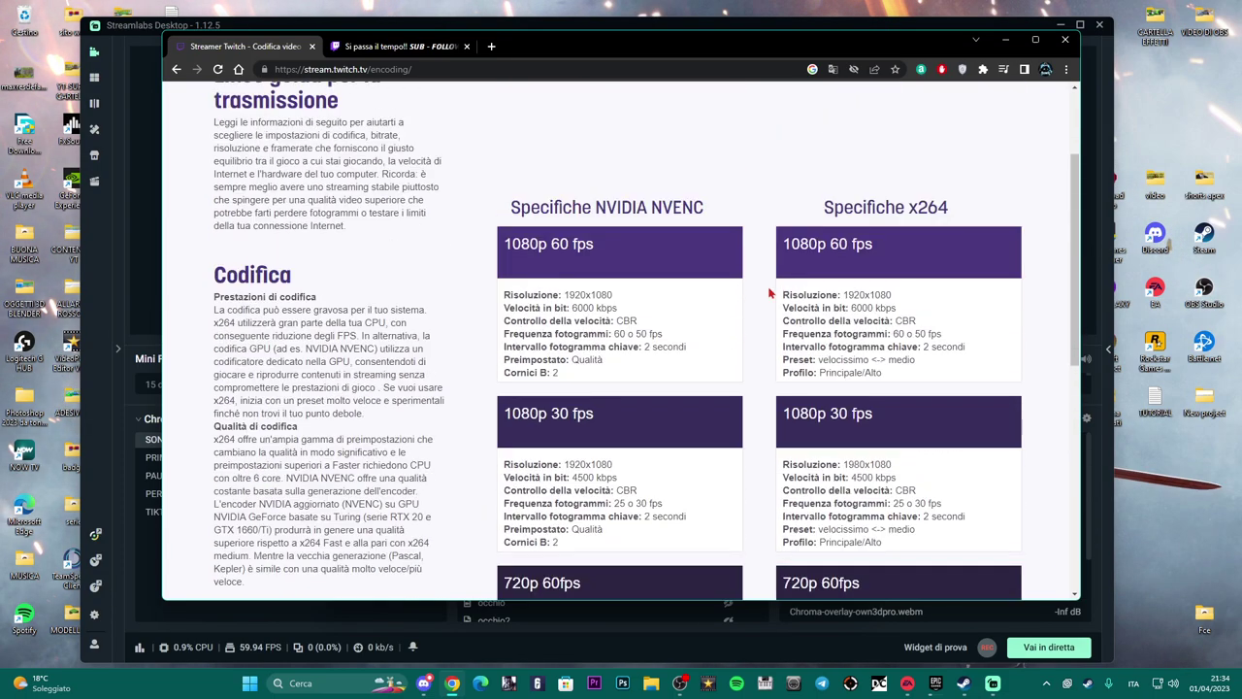
scroll(760, 281, "down", 2)
scroll(754, 278, "up", 2)
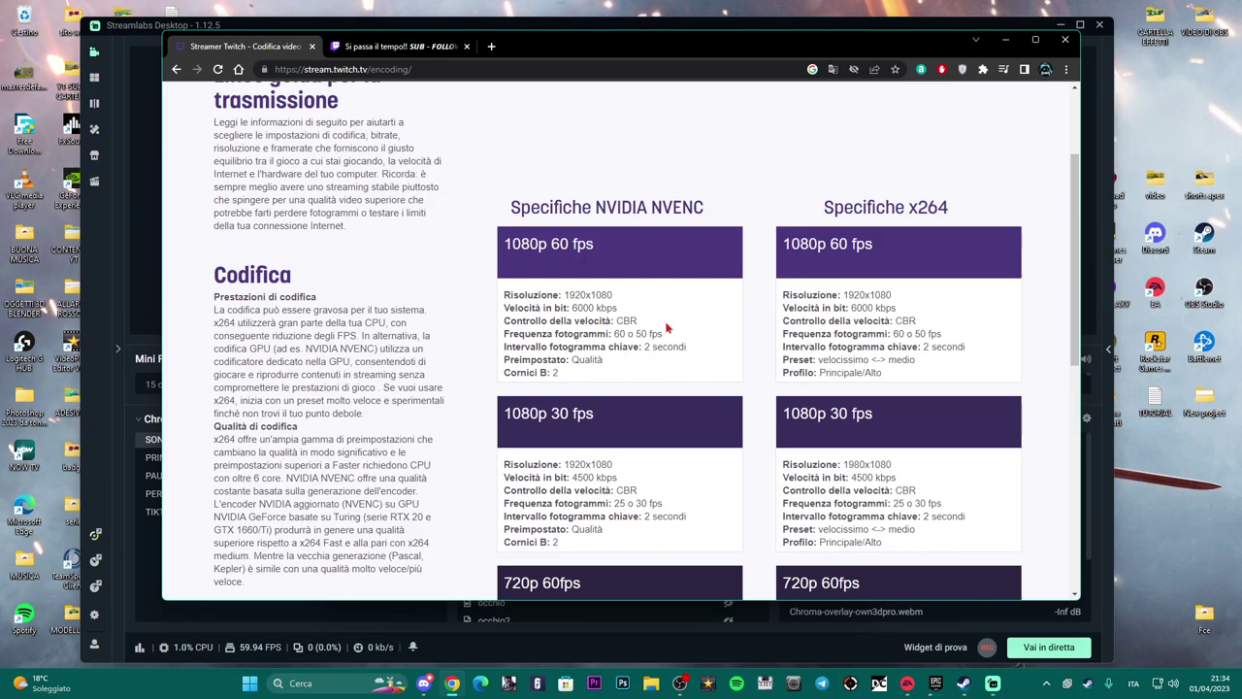
scroll(690, 333, "down", 6)
scroll(648, 322, "up", 6)
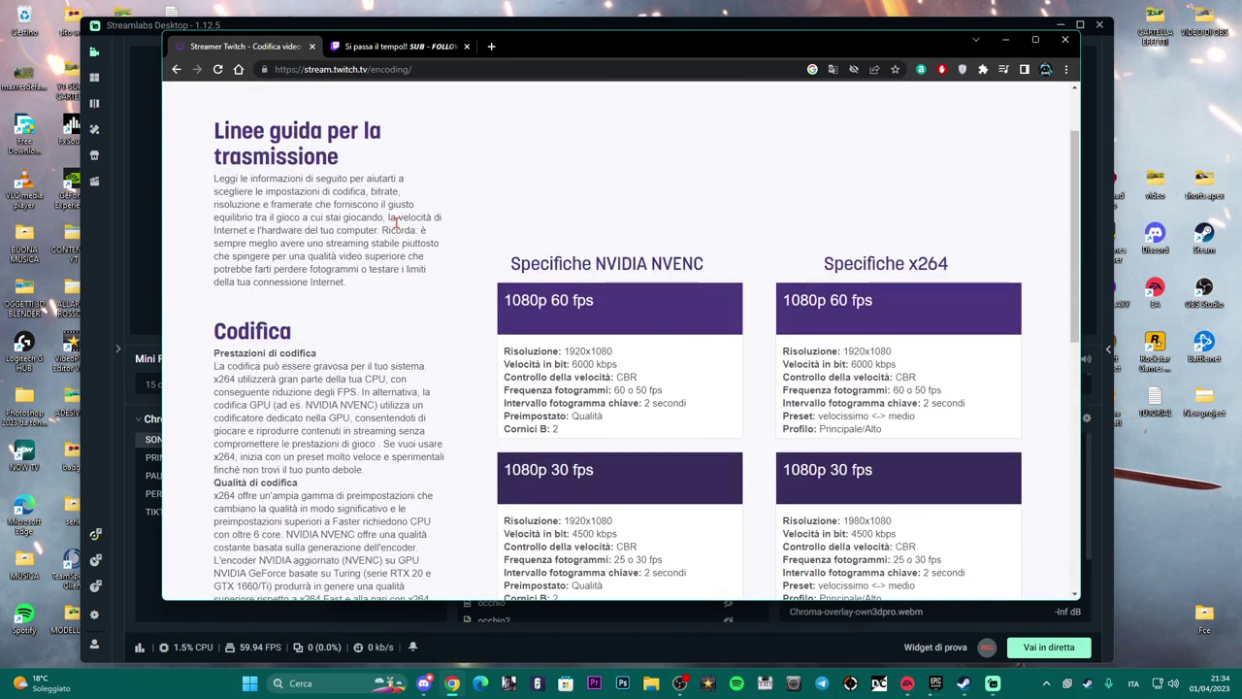
- Examine the 720p recommendations and the bitrate and video quality notes in the guidelines, and return to Streamlabs Desktop
left_click_drag(535, 57, 493, 63)
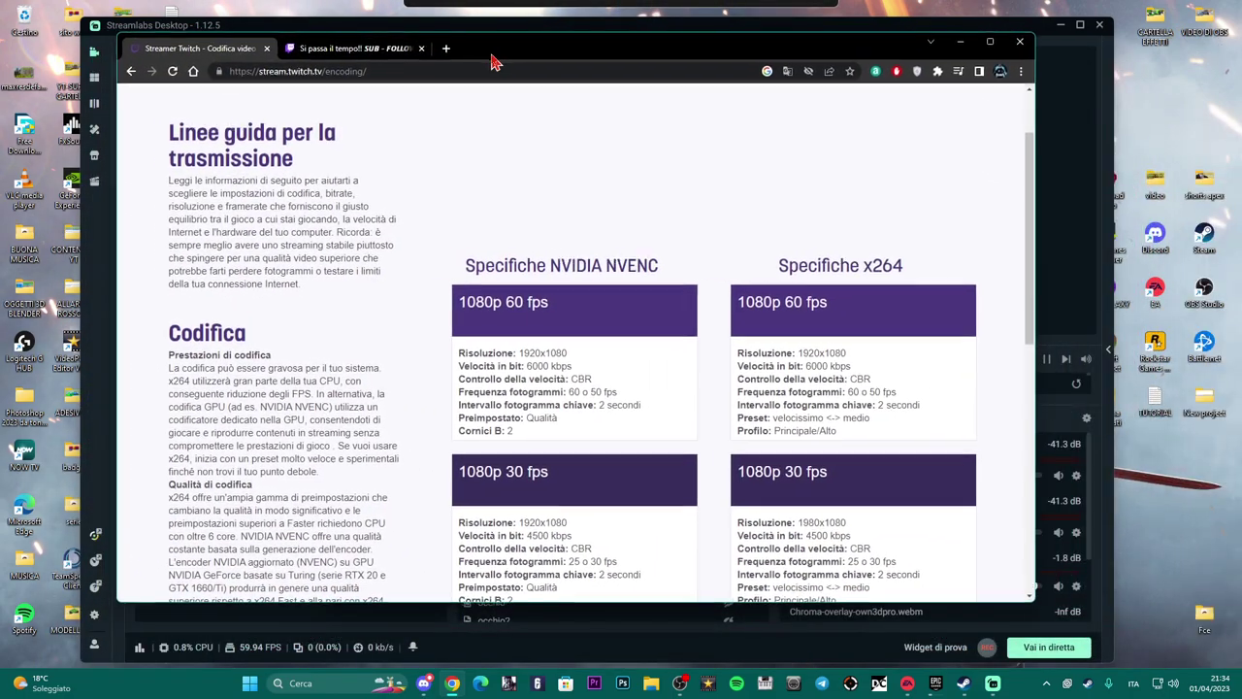
scroll(739, 289, "down", 4)
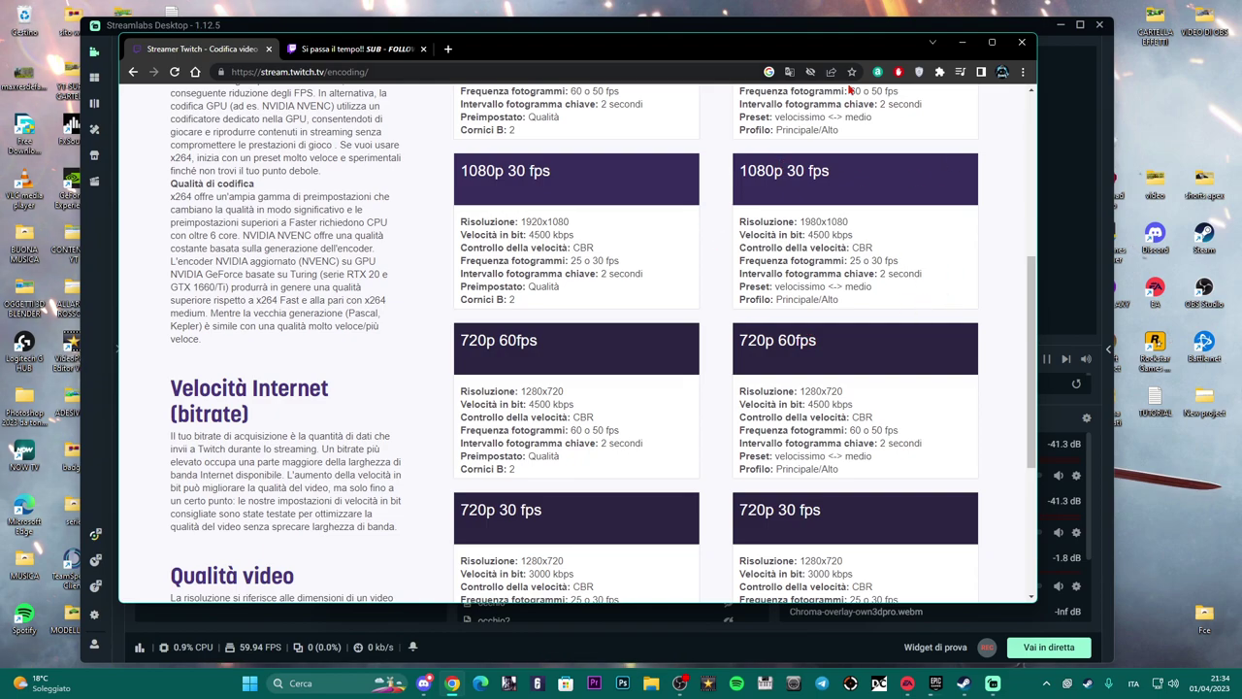
left_click_drag(679, 57, 692, 50)
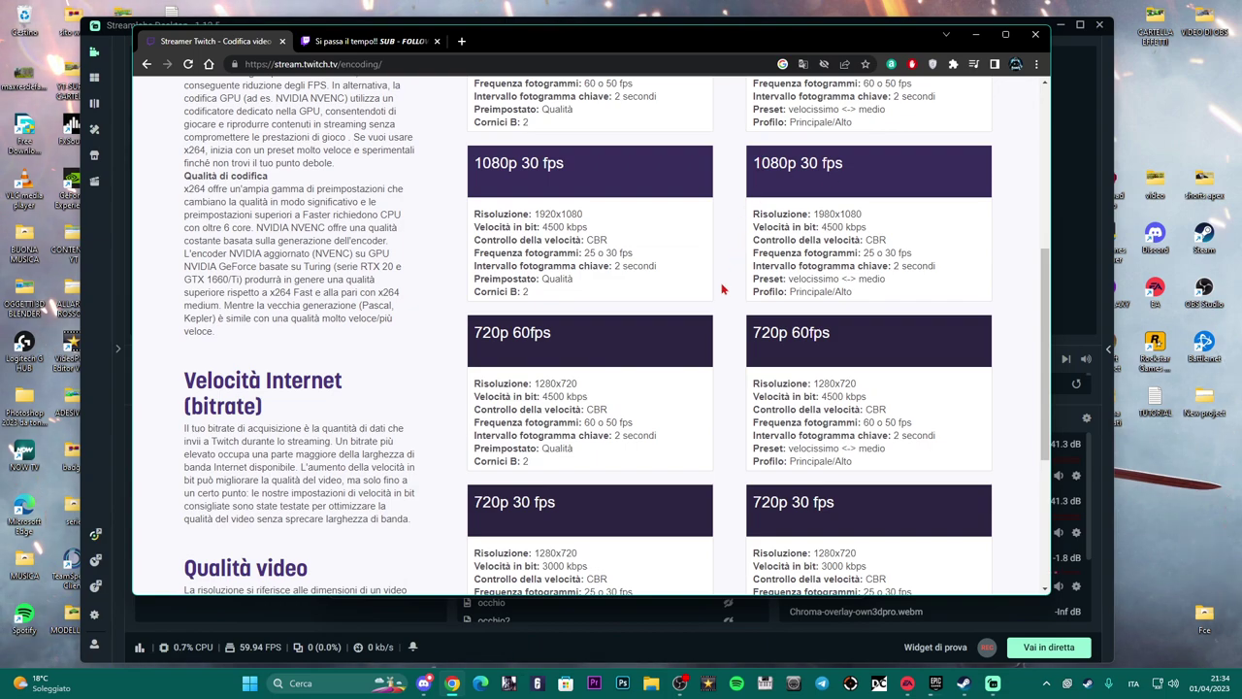
scroll(721, 290, "down", 3)
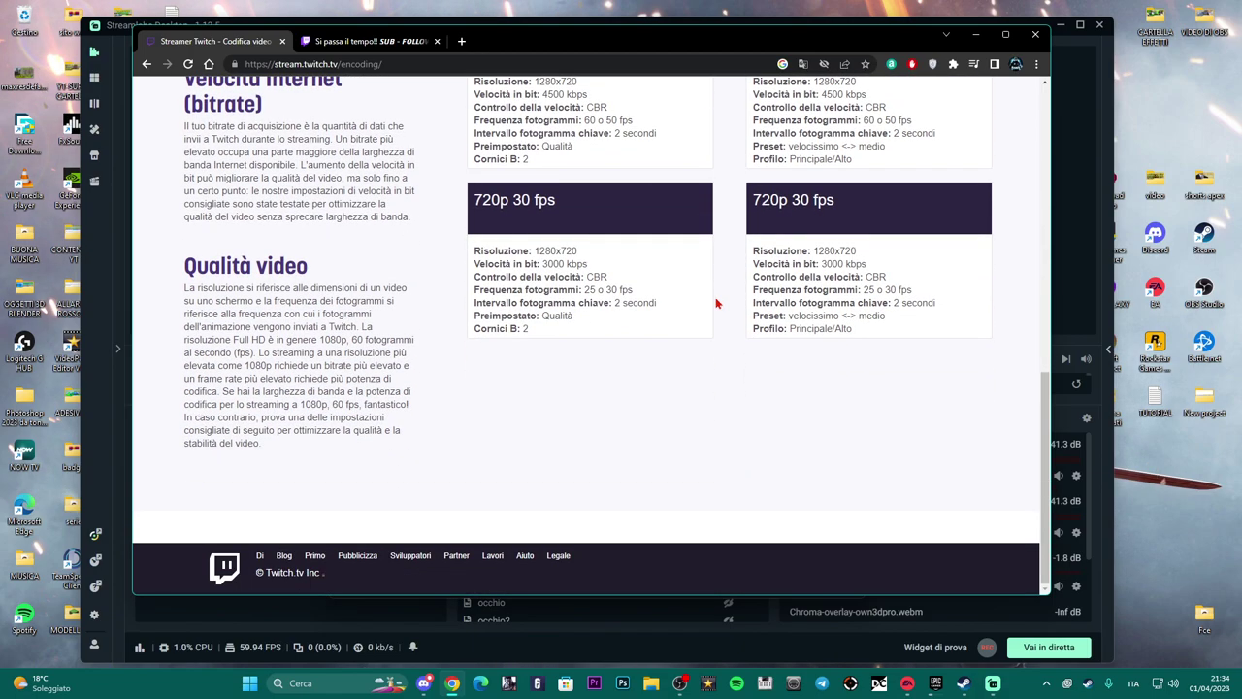
scroll(716, 301, "up", 6)
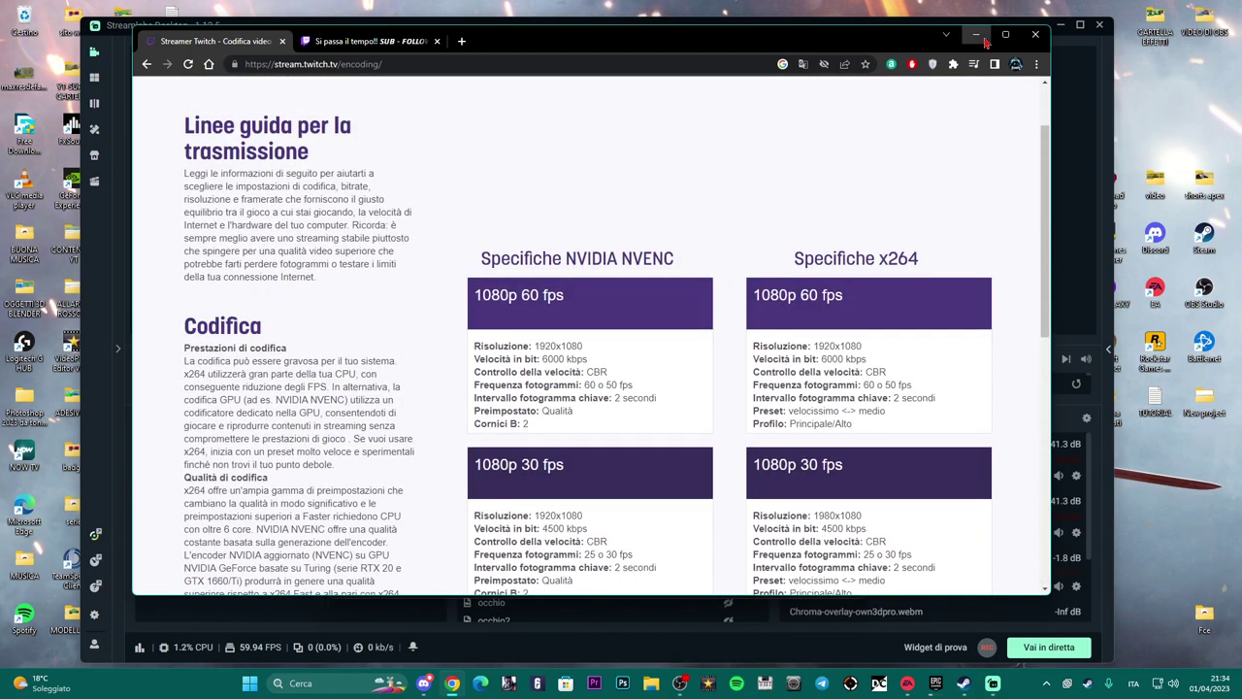
key("alt+Tab")
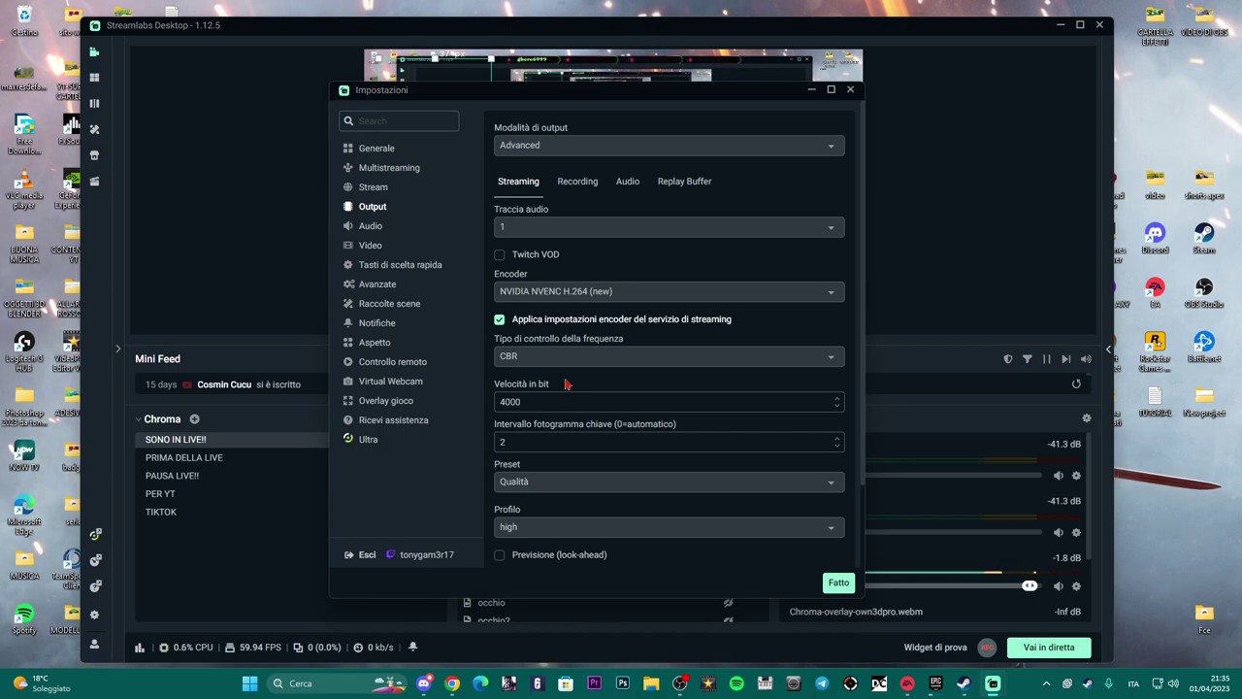
- Try a bitrate of 1500 in the streaming output settings
double_click(529, 400)
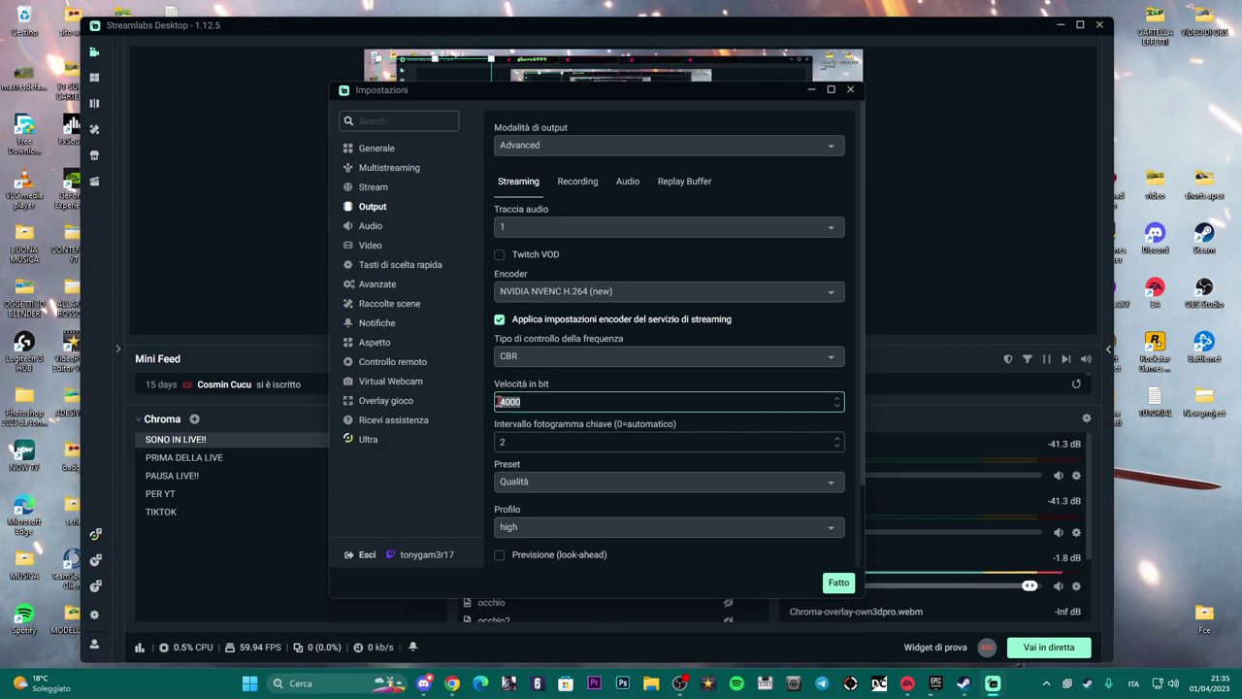
type("200")
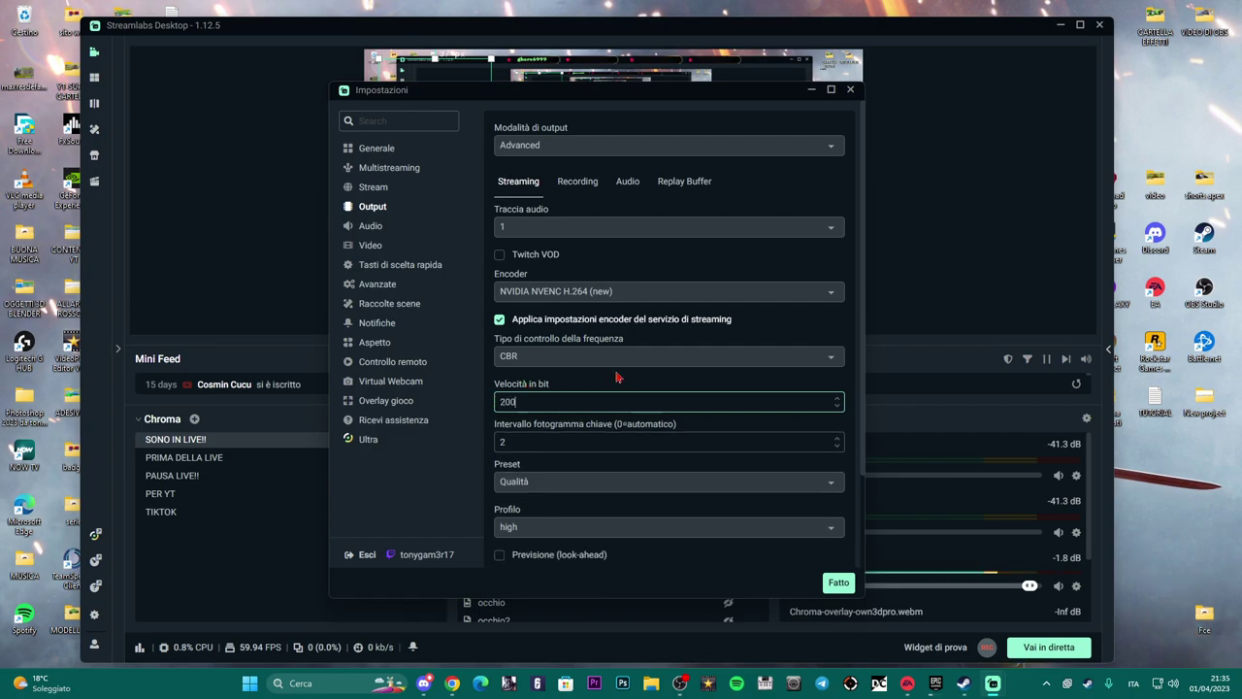
key("BackSpace")
key("BackSpace")
type("150")
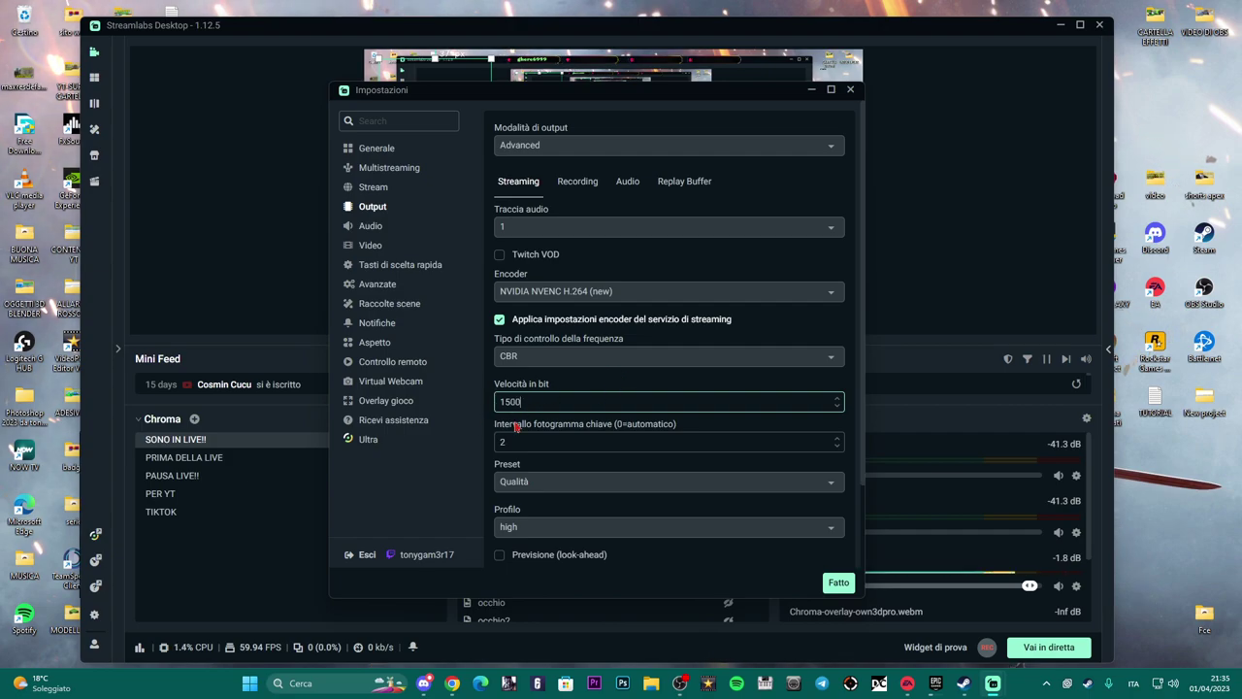
- Set the streaming bitrate to 4500 in the Output settings
type("4")
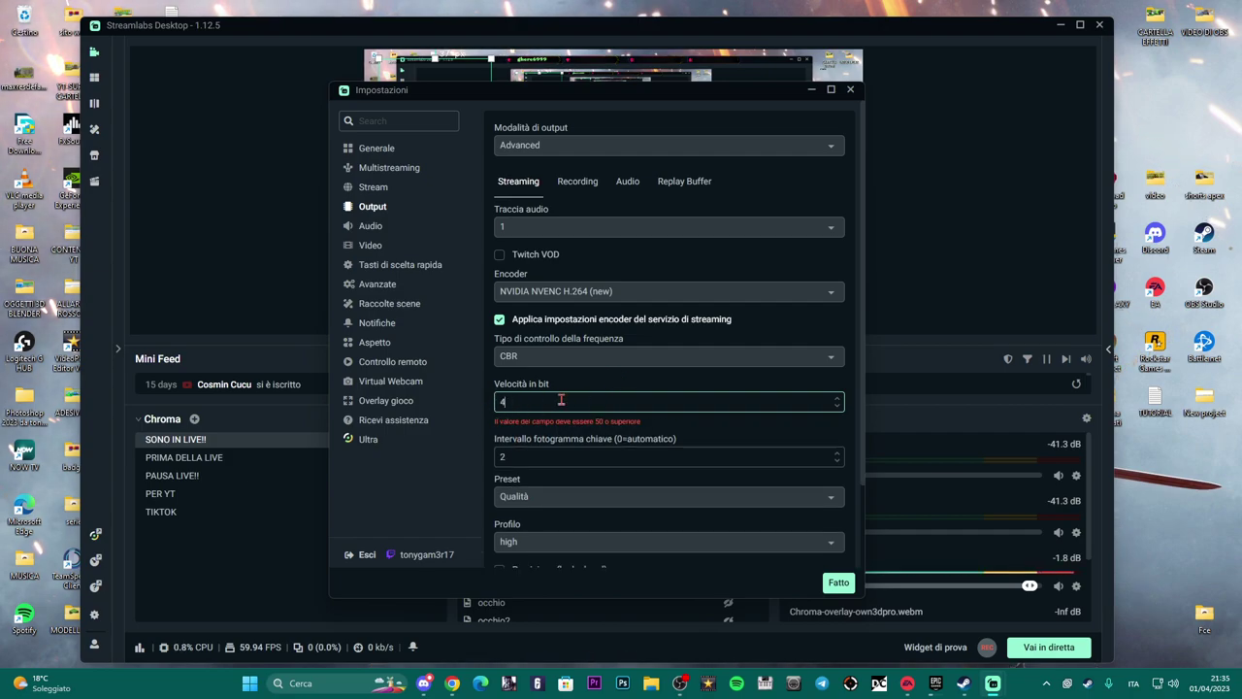
type("5")
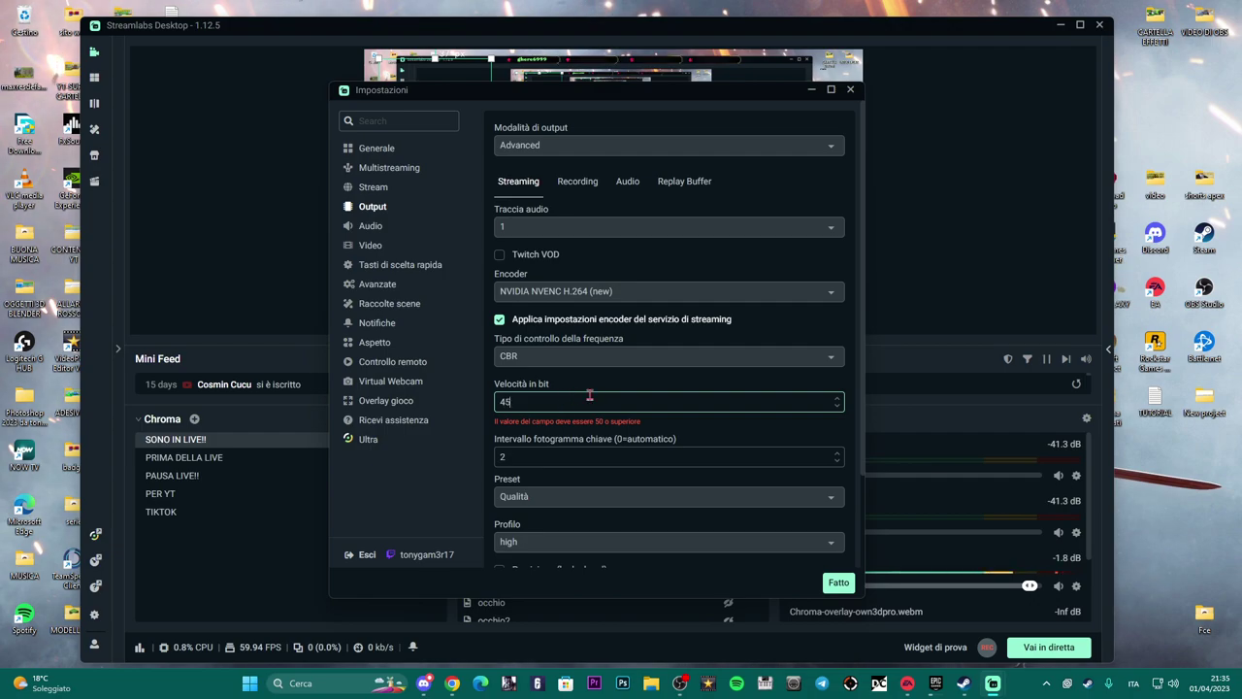
type("00")
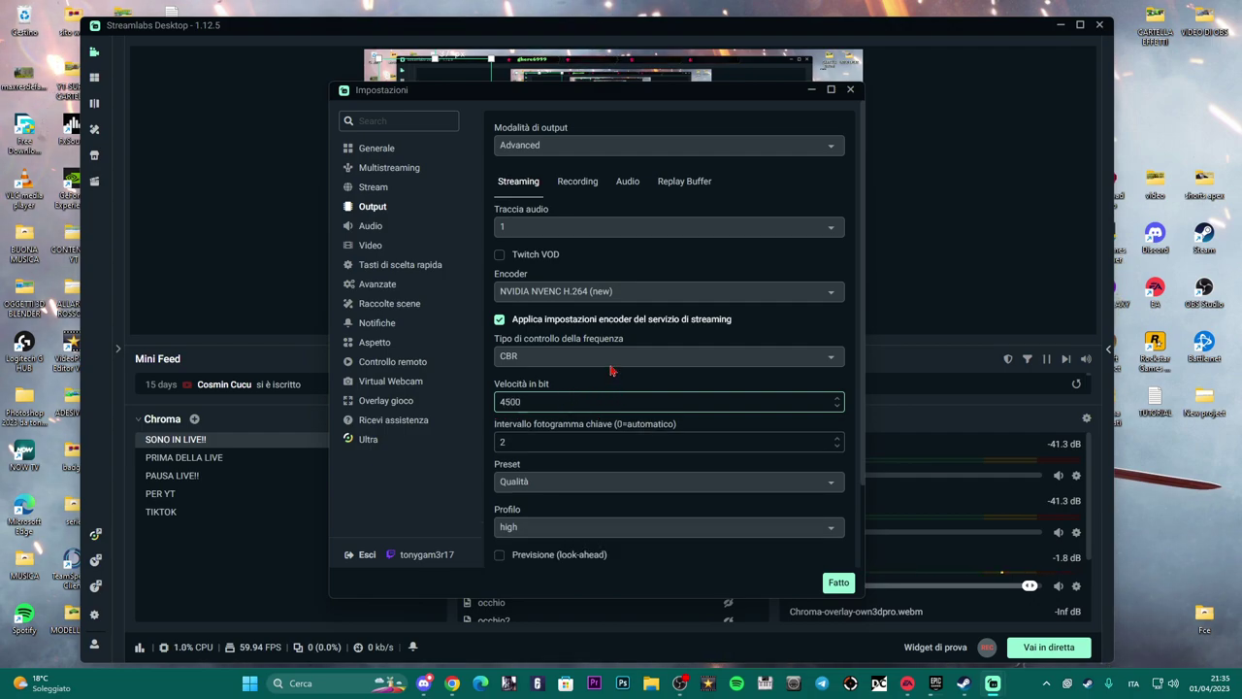
left_click(610, 361)
left_click(621, 374)
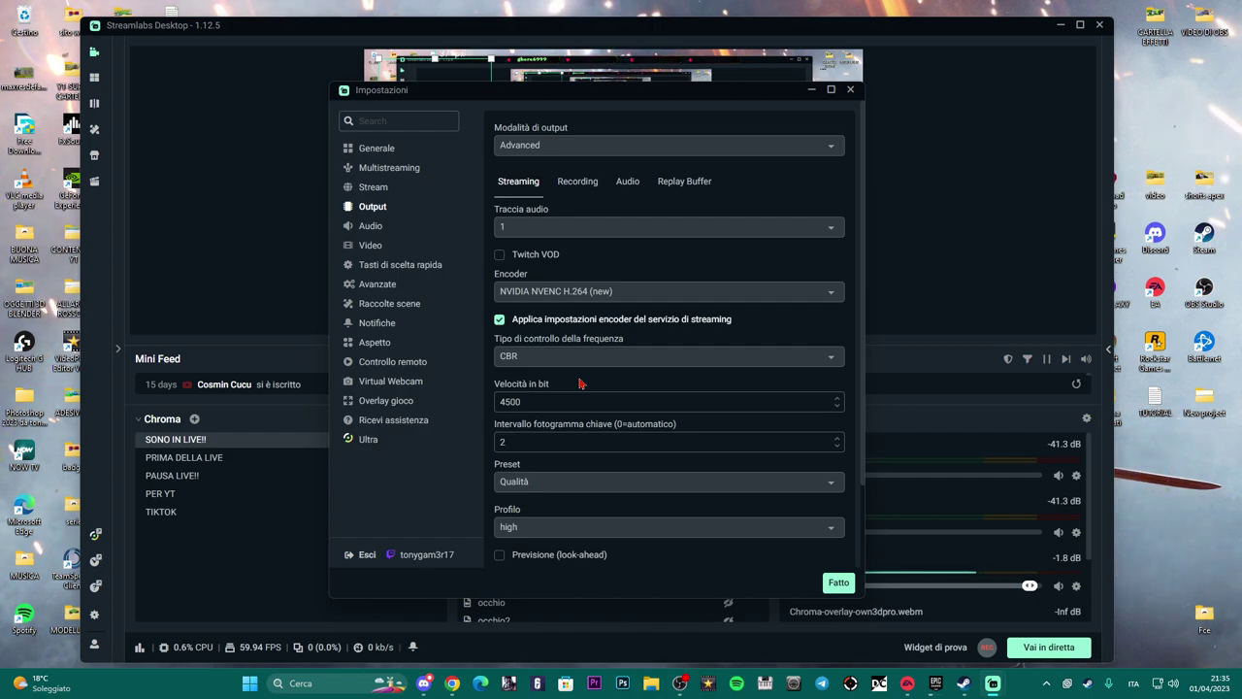
mouse_move(543, 100)
left_mouse_down()
mouse_move(592, 86)
mouse_move(563, 87)
left_mouse_up()
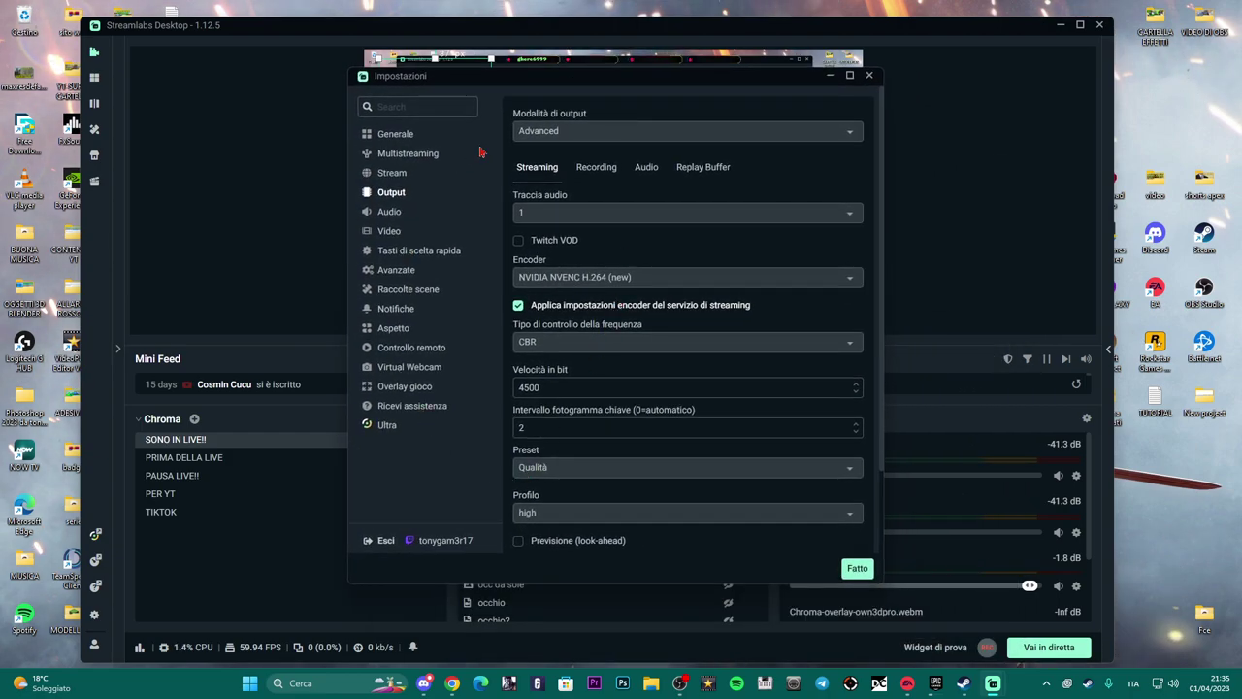